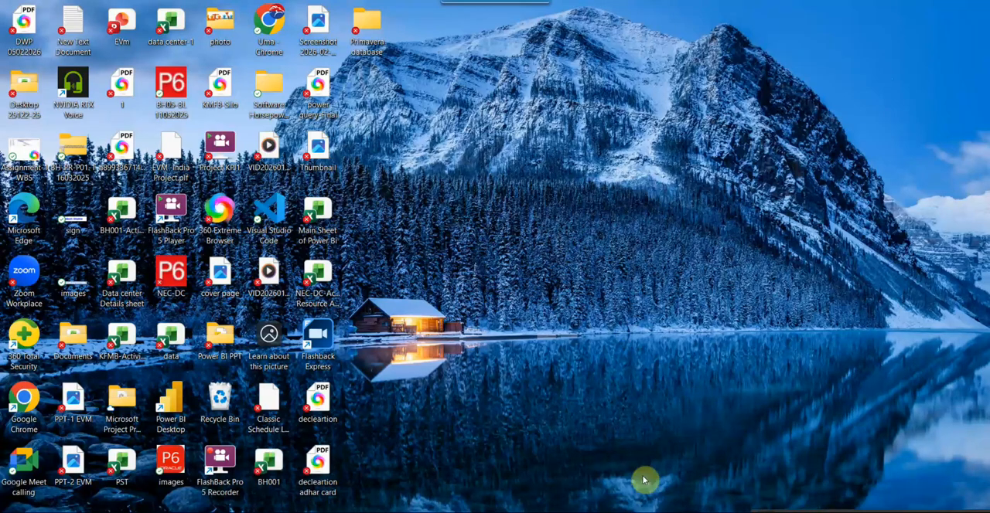
- Open Oracle Software Delivery Cloud from the "edelivery oracle" web search results and sign in to the site
{"action": "left_click", "coordinate": [655, 512]}
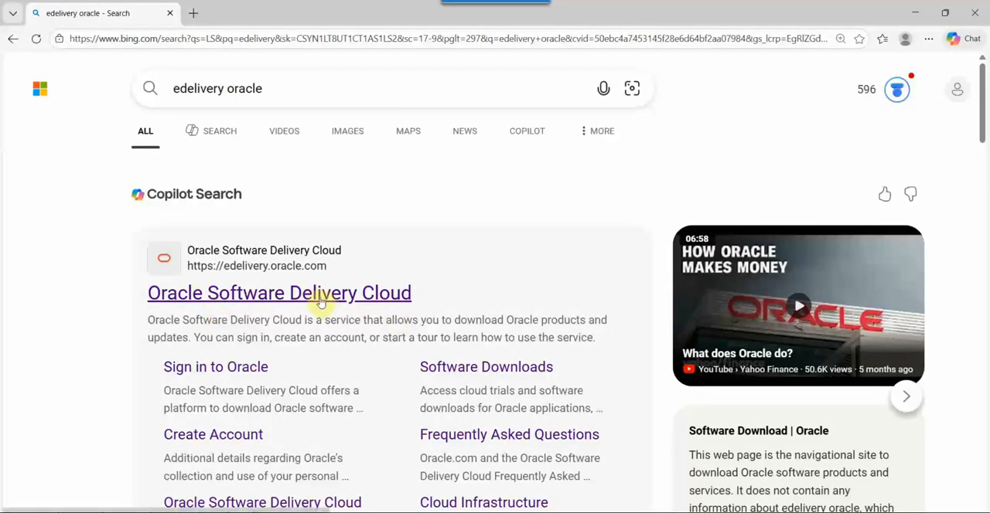
{"action": "left_click", "coordinate": [255, 300]}
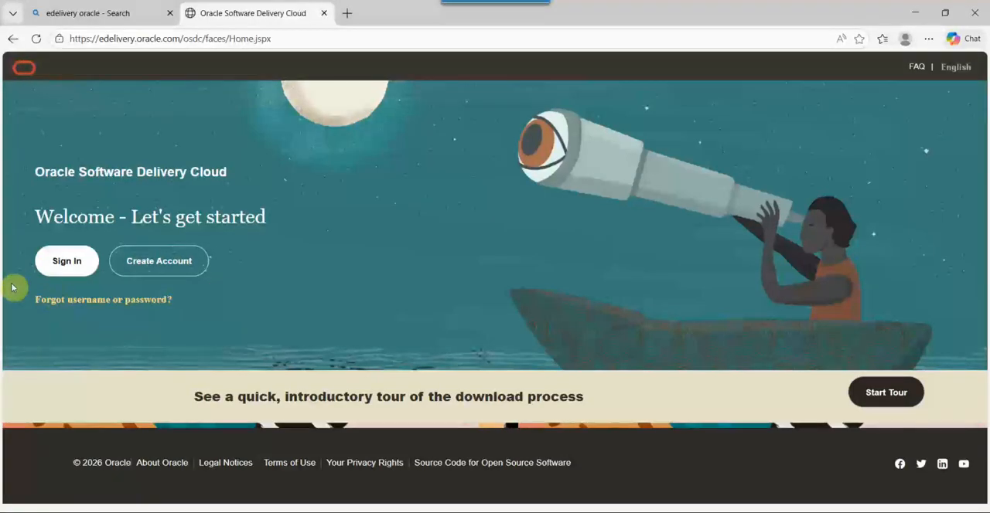
{"action": "left_click", "coordinate": [64, 264]}
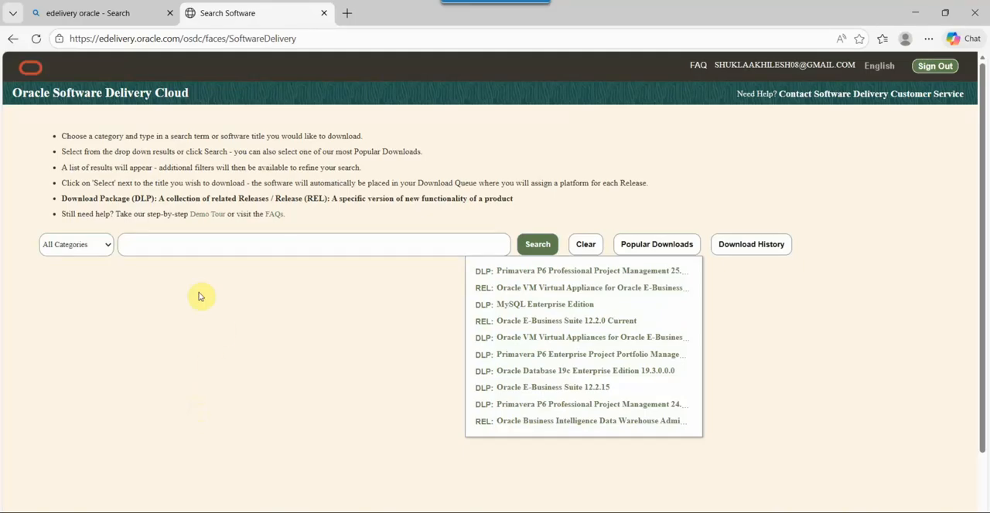
- Search for Primavera P6 Professional Project Management and add its 25.12.0.0.0 download package to the download queue
{"action": "left_click", "coordinate": [204, 244]}
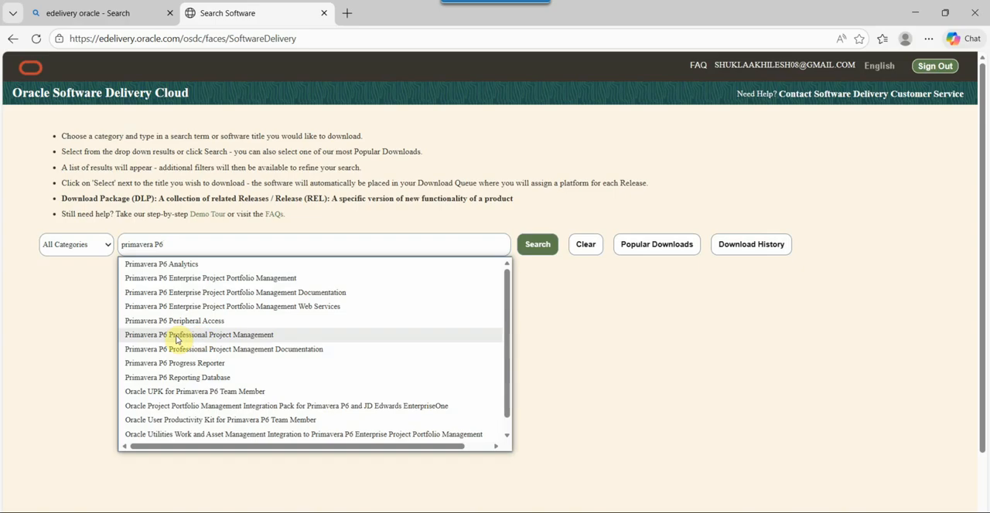
{"action": "left_click", "coordinate": [207, 340]}
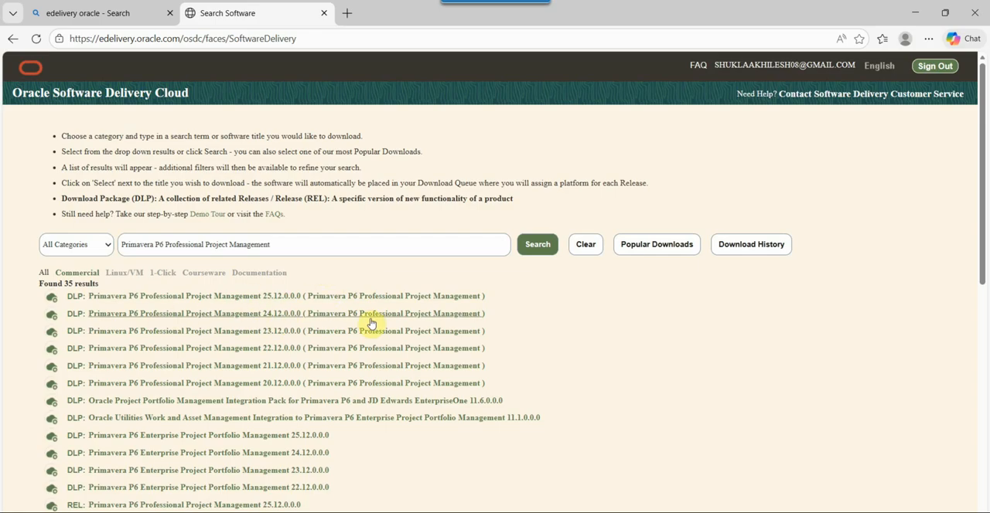
{"action": "left_click", "coordinate": [280, 297]}
{"action": "scroll", "coordinate": [661, 188], "scroll_direction": "down", "scroll_amount": 3}
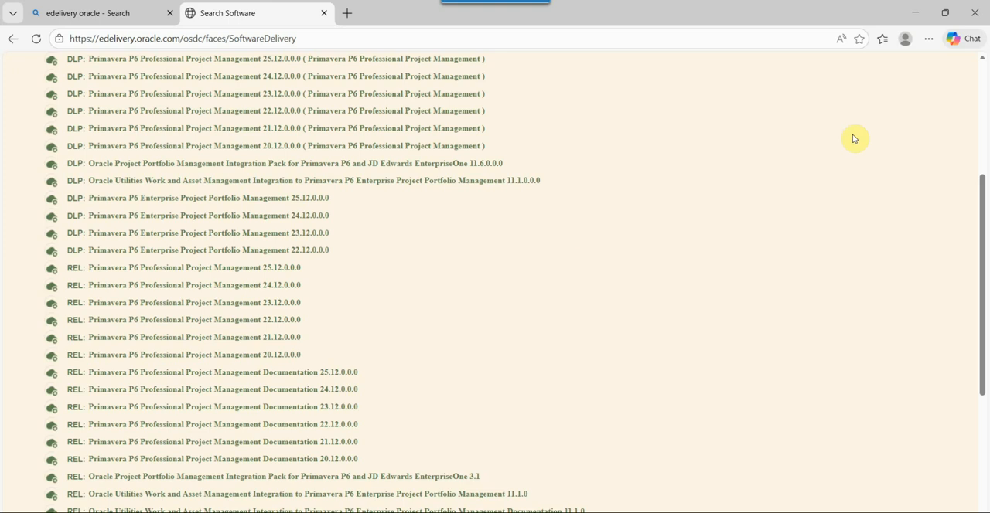
{"action": "scroll", "coordinate": [956, 109], "scroll_direction": "up", "scroll_amount": 3}
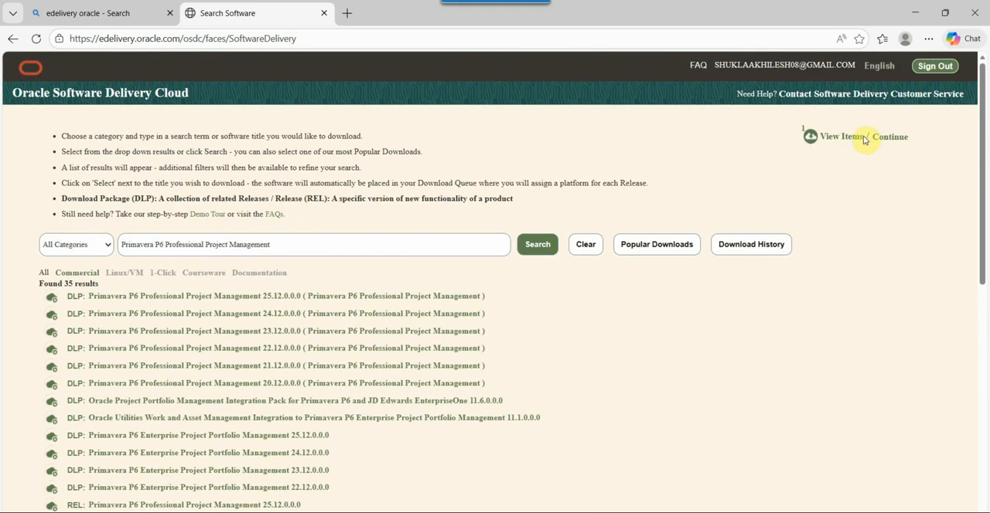
- Continue with the queued Primavera P6 Professional 25.12.0.0.0 package for Microsoft Windows x64 and accept the Oracle License Agreement
{"action": "left_click", "coordinate": [845, 140]}
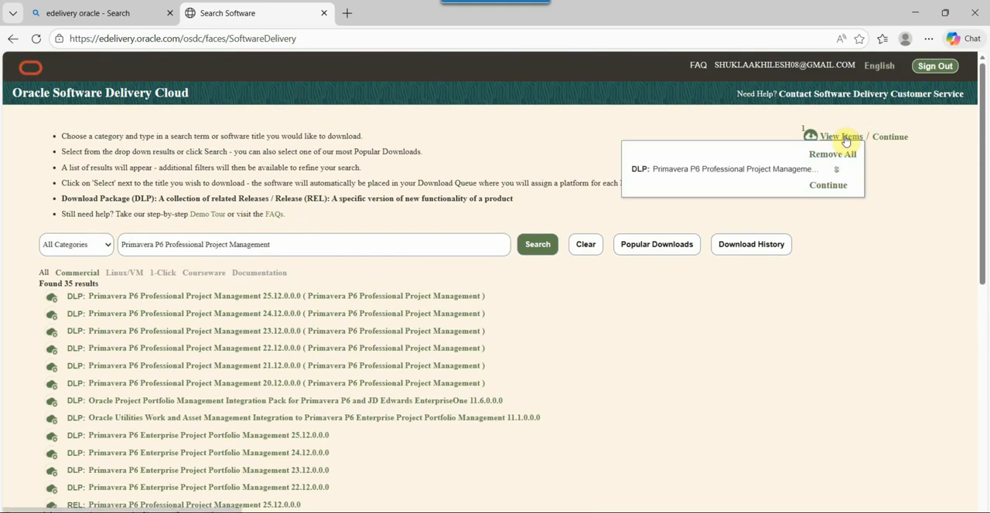
{"action": "left_click", "coordinate": [827, 186]}
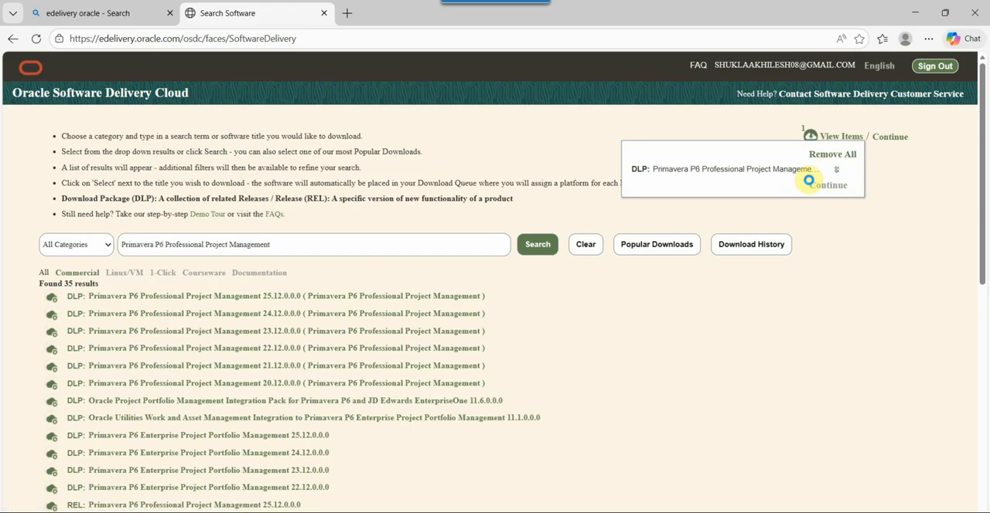
{"action": "left_click", "coordinate": [909, 305]}
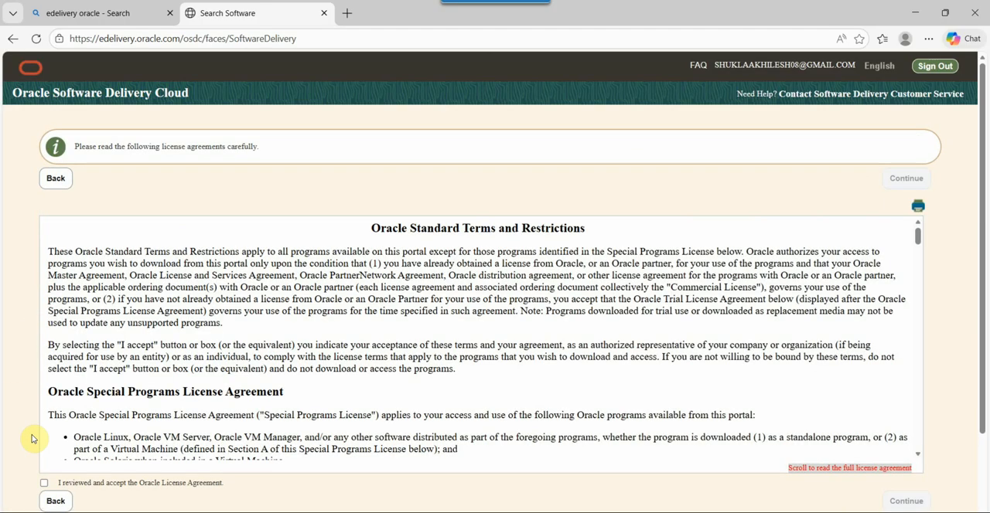
{"action": "left_click", "coordinate": [45, 484]}
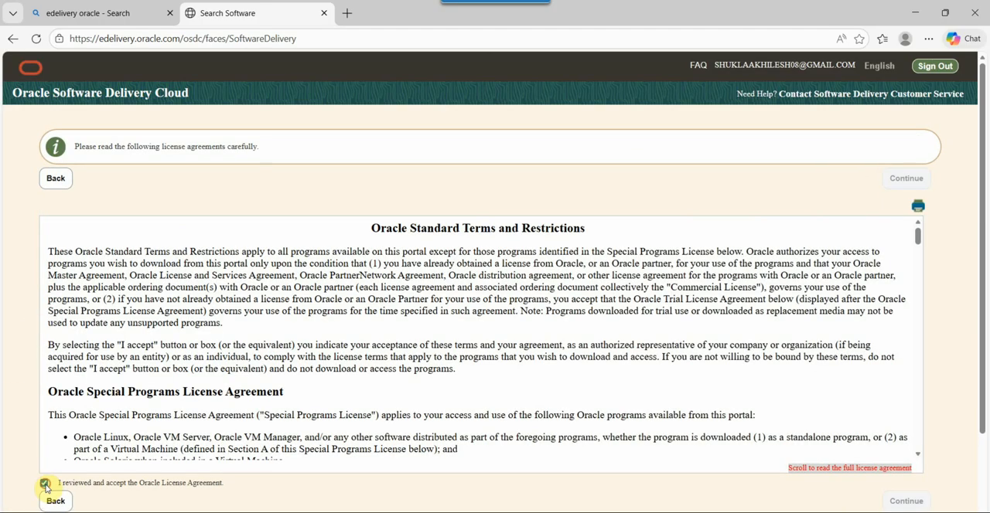
{"action": "left_click", "coordinate": [910, 501]}
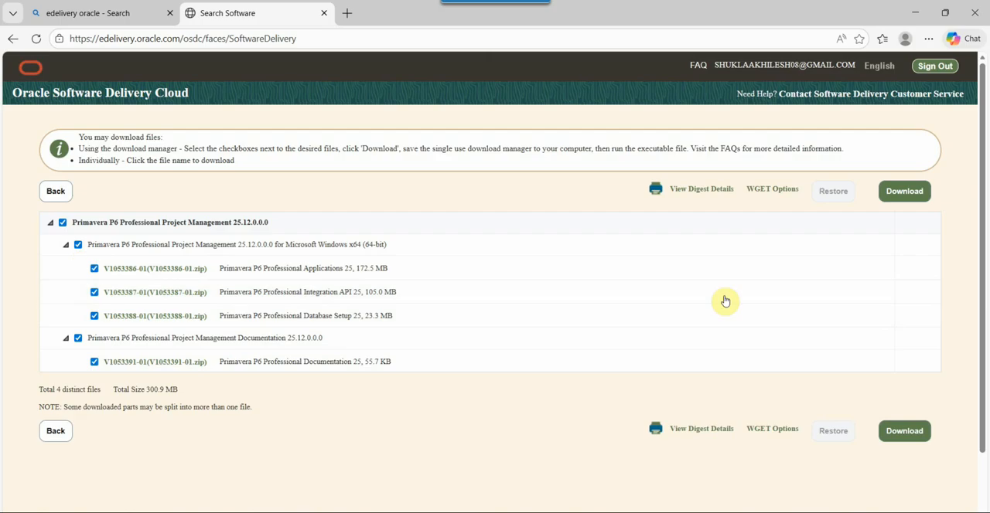
- Download the Oracle Download Manager for all listed Primavera files and run it to save them in the default Downloads folder
{"action": "left_click", "coordinate": [919, 428]}
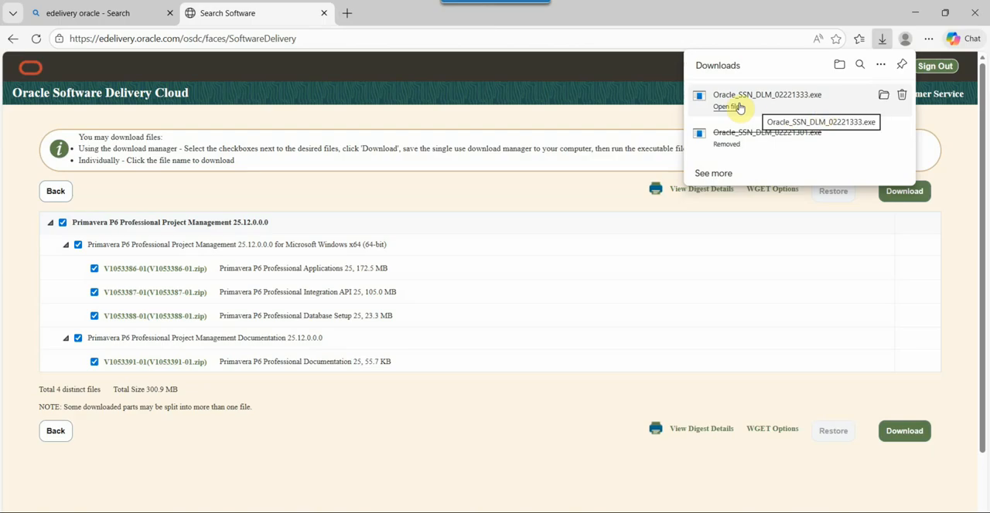
{"action": "left_click", "coordinate": [881, 97]}
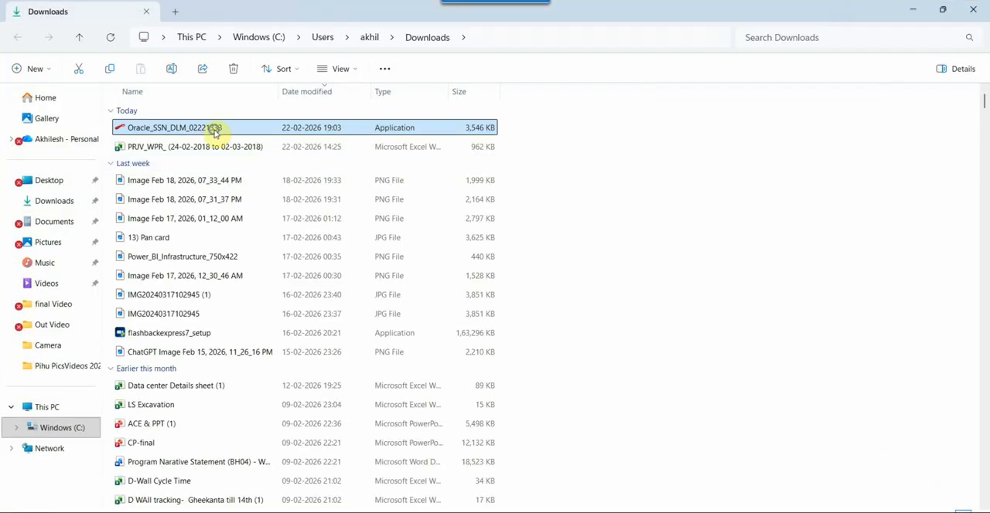
{"action": "right_click", "coordinate": [215, 133]}
{"action": "left_click", "coordinate": [253, 181]}
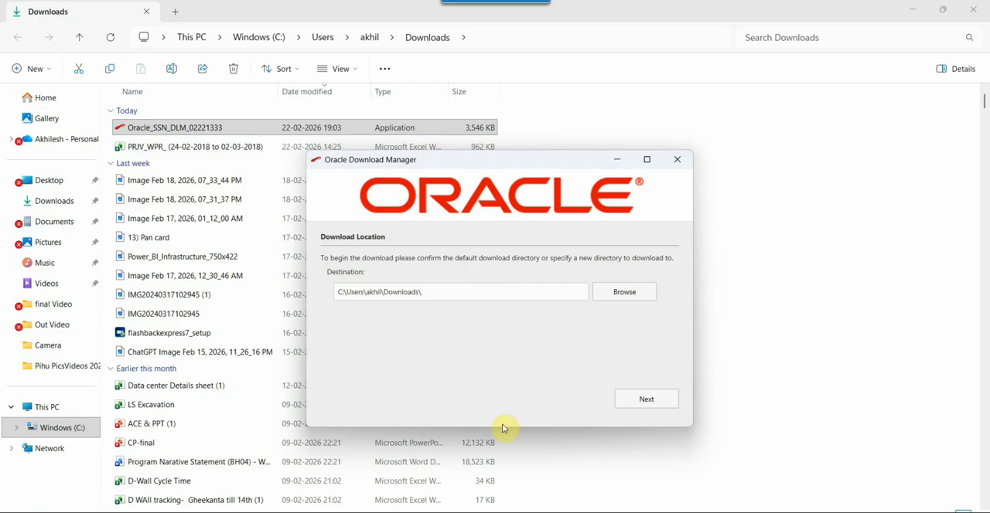
{"action": "left_click", "coordinate": [658, 406]}
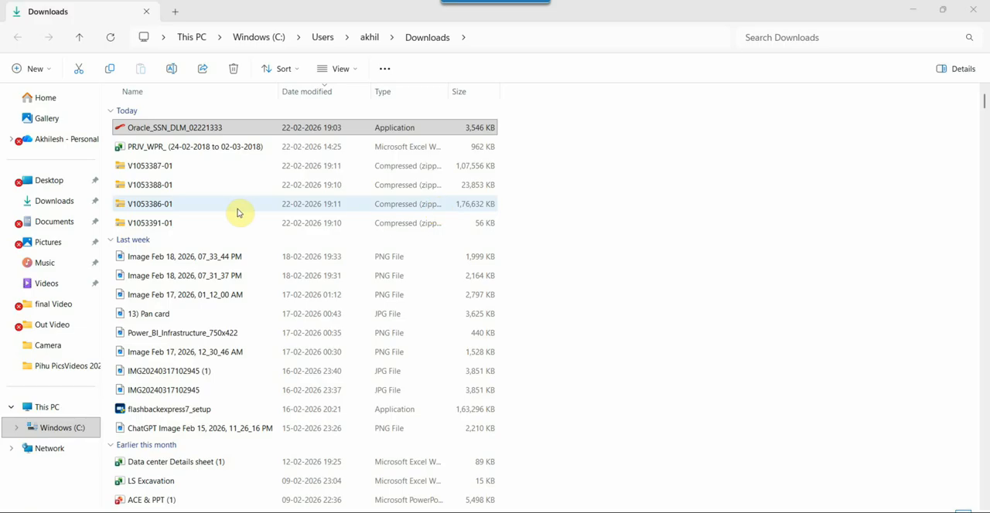
- Extract the V1053386-01 archive to its default folder in Downloads
{"action": "right_click", "coordinate": [160, 205]}
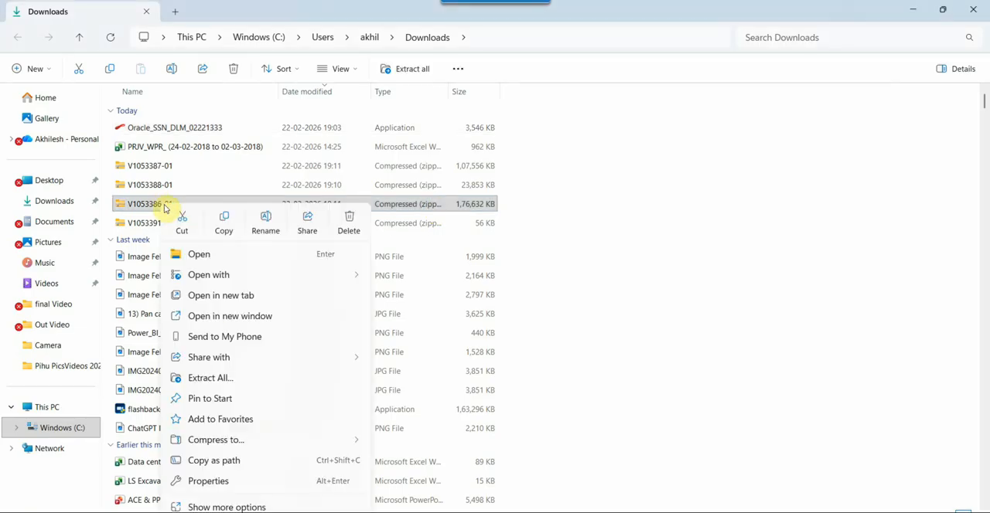
{"action": "left_click", "coordinate": [220, 378]}
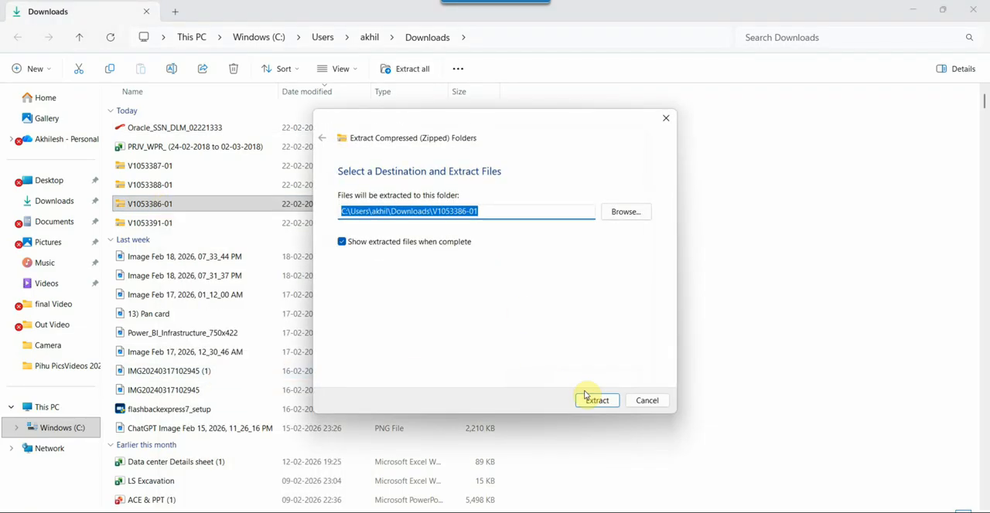
{"action": "left_click", "coordinate": [585, 396]}
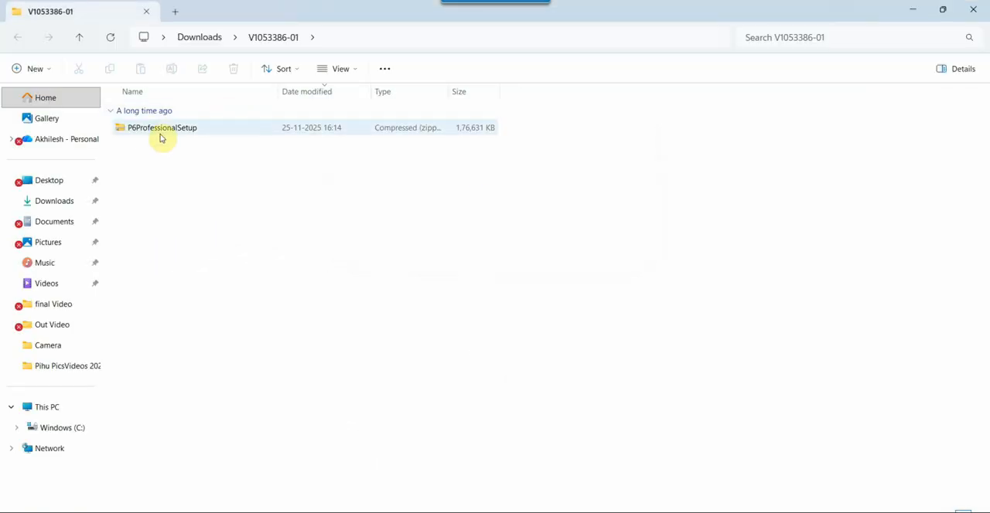
- Extract the P6ProfessionalSetup archive inside the V1053386-01 folder to its default location
{"action": "left_click", "coordinate": [165, 130]}
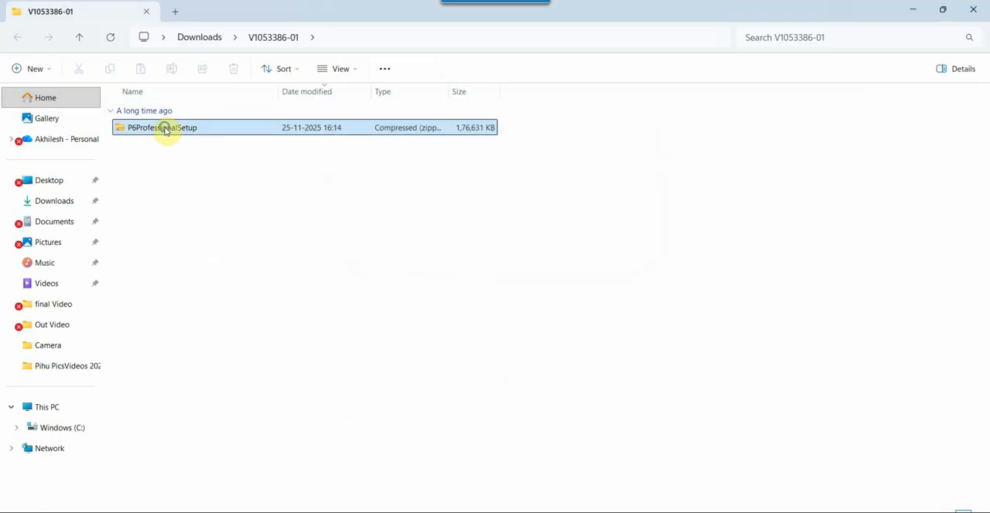
{"action": "right_click", "coordinate": [165, 130]}
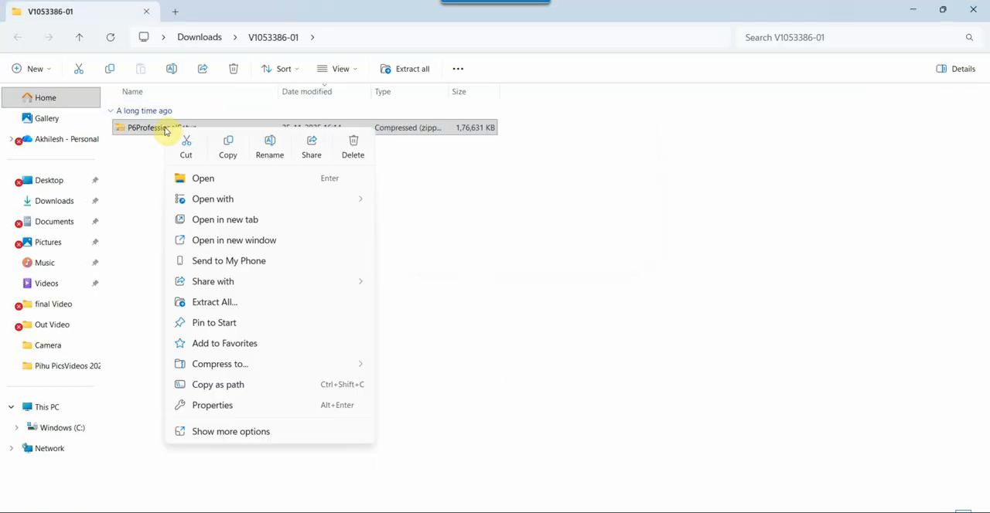
{"action": "left_click", "coordinate": [232, 302]}
{"action": "left_click", "coordinate": [601, 404]}
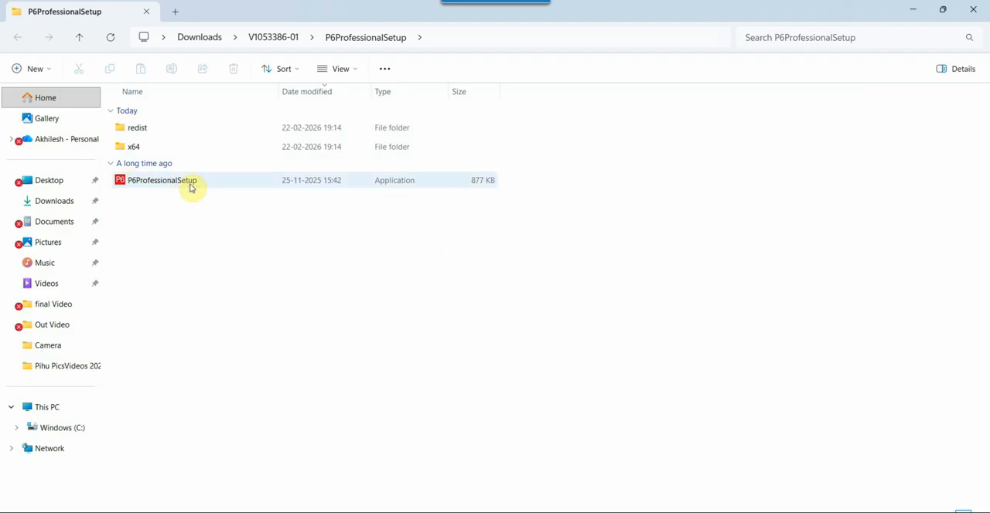
- Run the P6ProfessionalSetup application and install P6 Professional 25 with the Typical option
{"action": "left_click", "coordinate": [183, 182]}
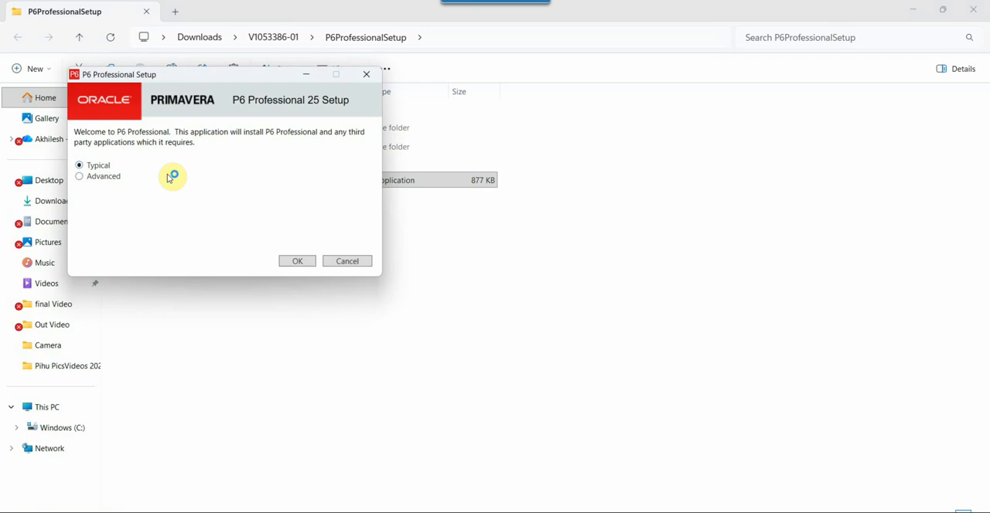
{"action": "left_click_drag", "start_coordinate": [217, 83], "coordinate": [472, 112]}
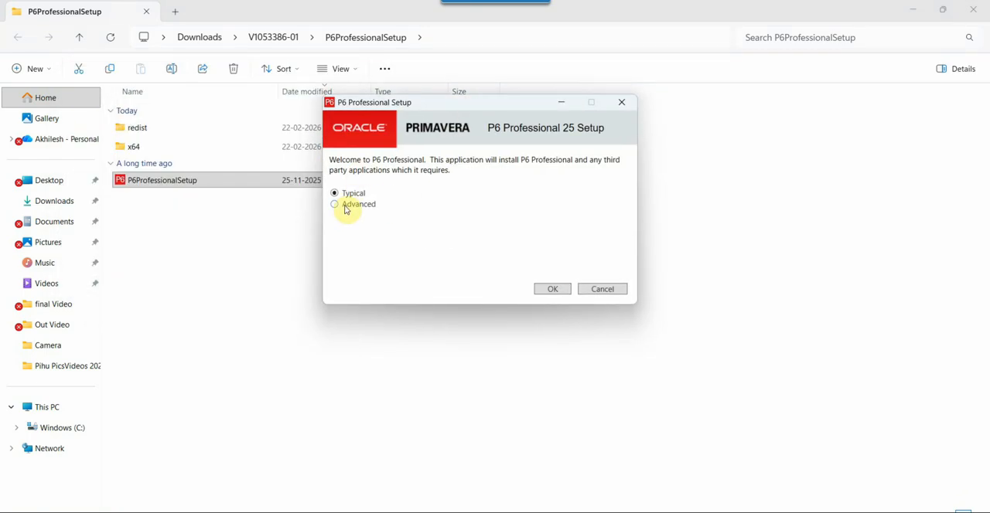
{"action": "left_click", "coordinate": [553, 289]}
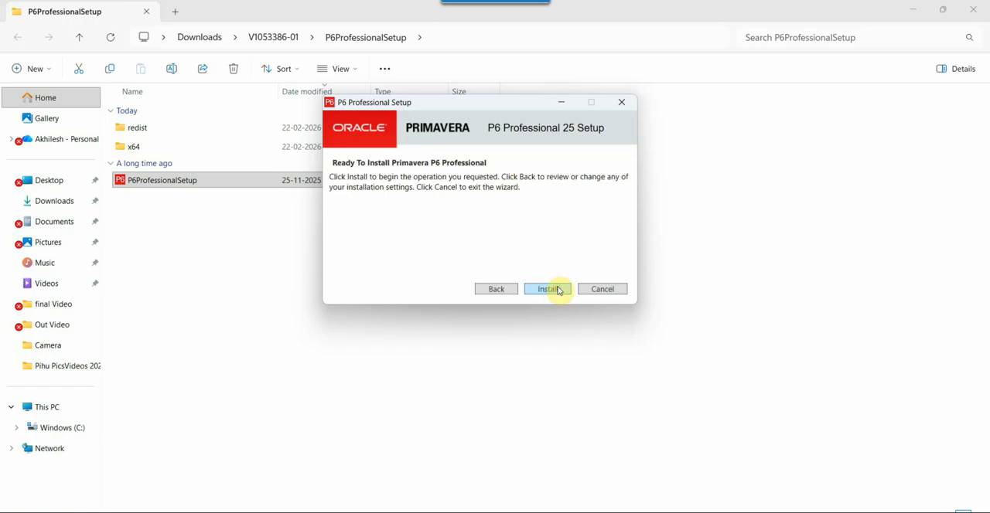
{"action": "left_click", "coordinate": [541, 290]}
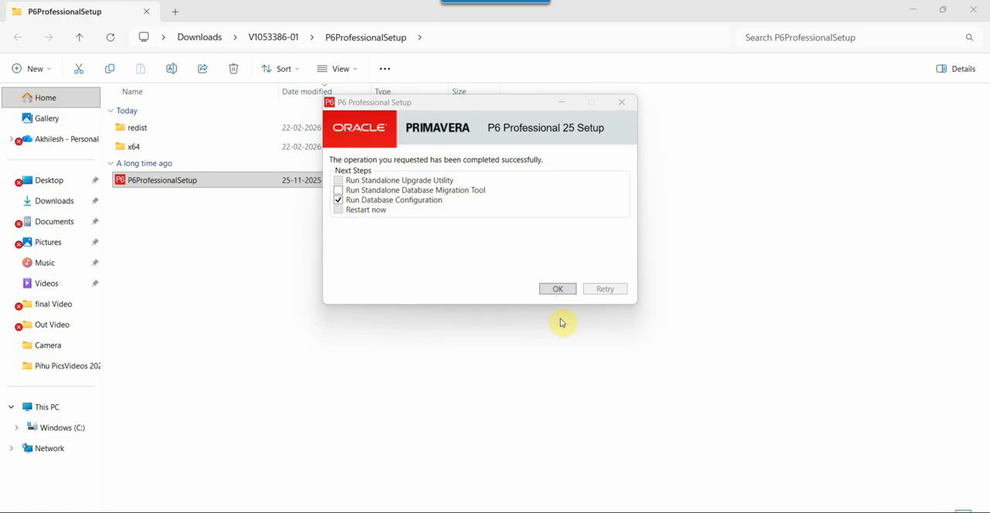
- Finish setup with Run Database Configuration enabled and add a database connection using the P6 Professional Standalone (SQLite) driver
{"action": "left_click", "coordinate": [555, 293]}
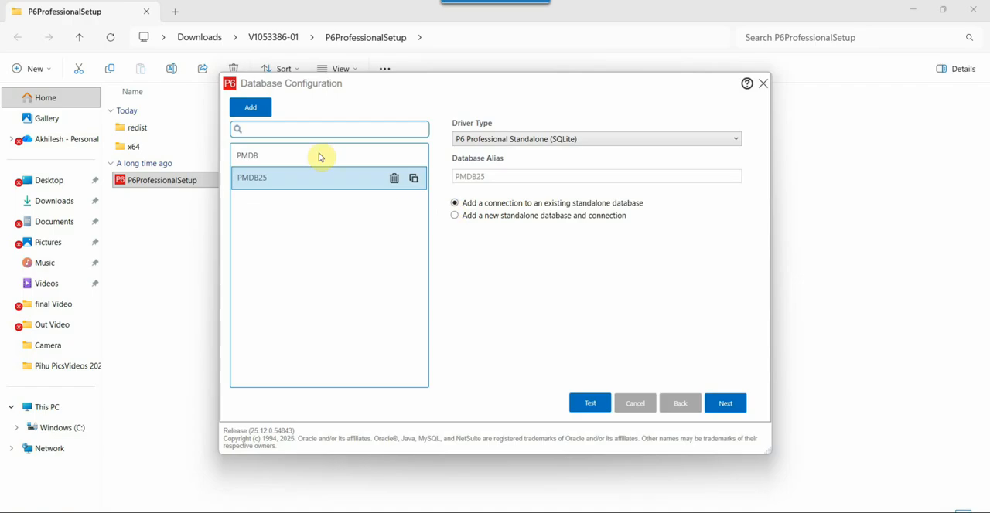
{"action": "left_click", "coordinate": [263, 110]}
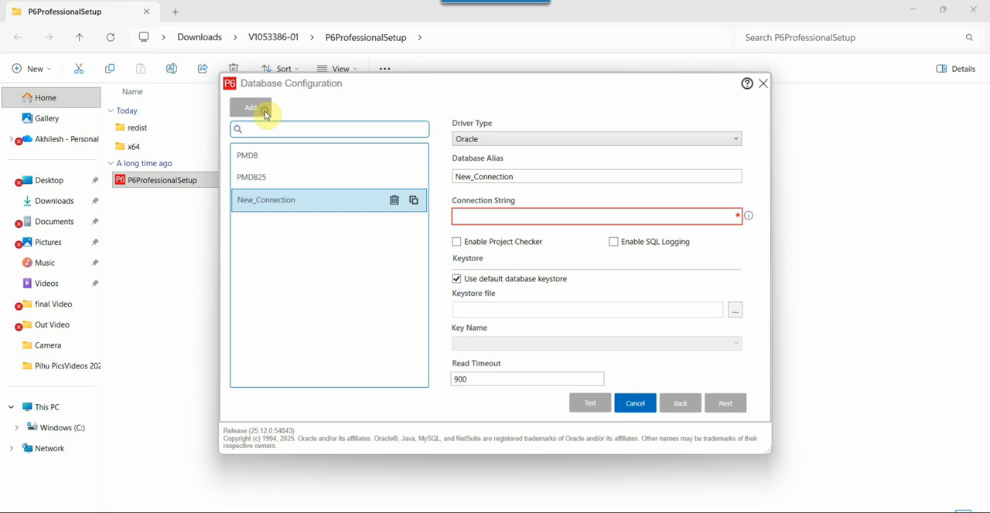
{"action": "left_click", "coordinate": [516, 140]}
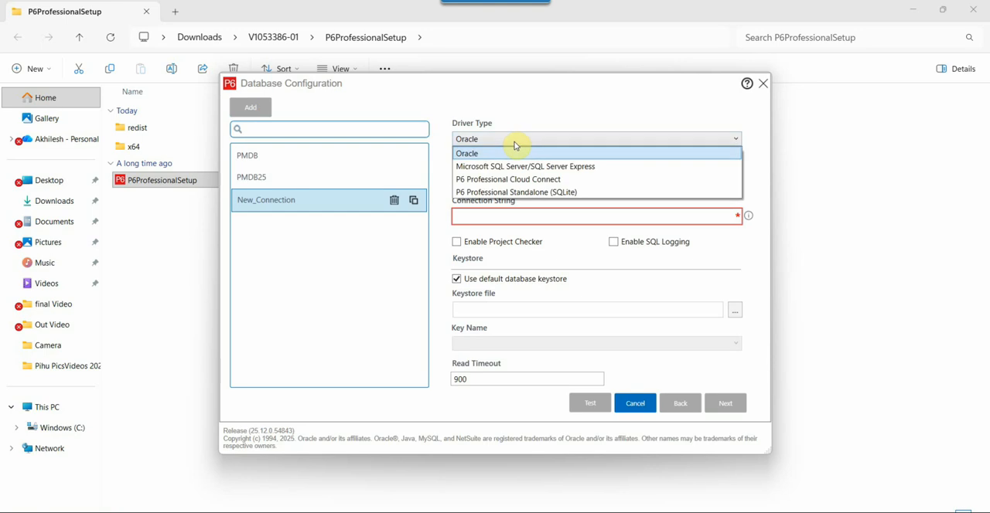
{"action": "left_click", "coordinate": [495, 193]}
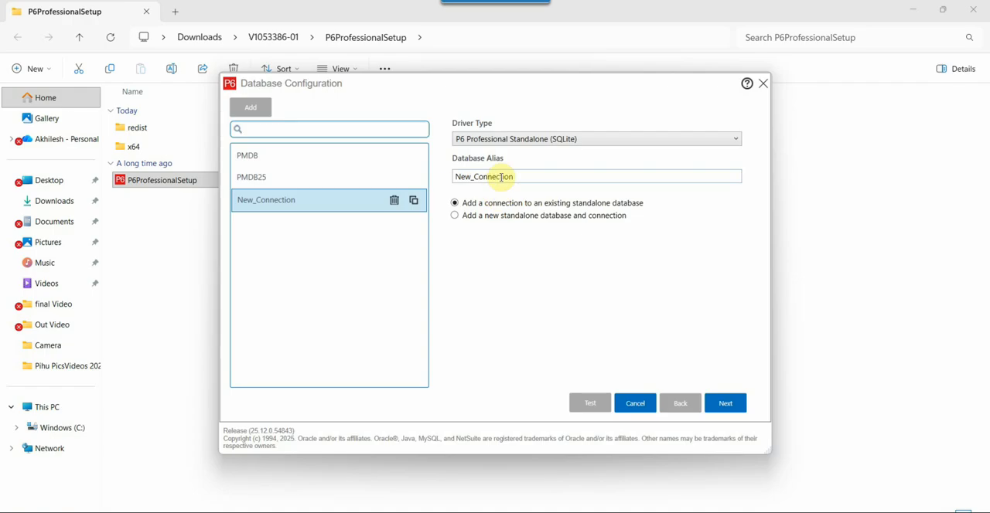
- Set the new connection's database alias to PMDB25.12, choose to add a new standalone database and connection, and continue
{"action": "left_click", "coordinate": [533, 176]}
{"action": "left_click_drag", "start_coordinate": [535, 176], "coordinate": [434, 183]}
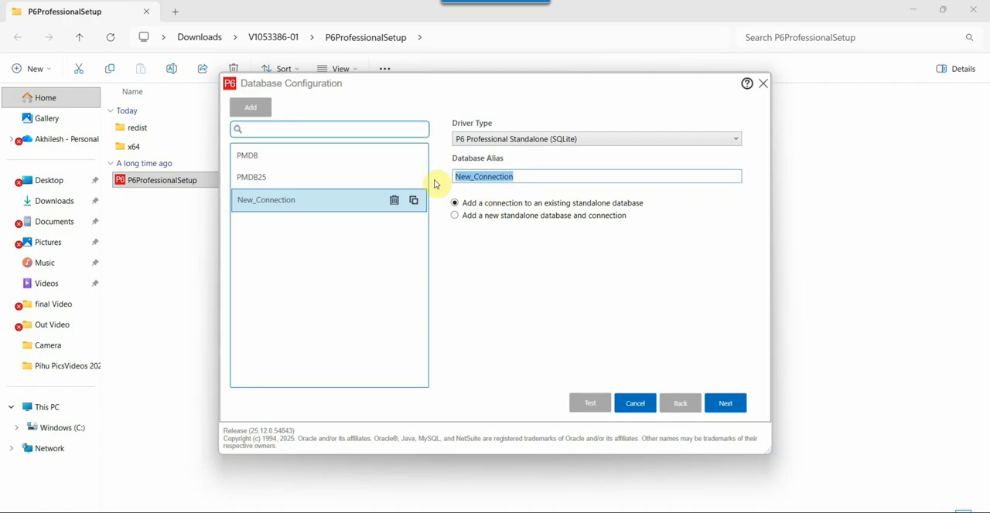
{"action": "type", "text": "PM"}
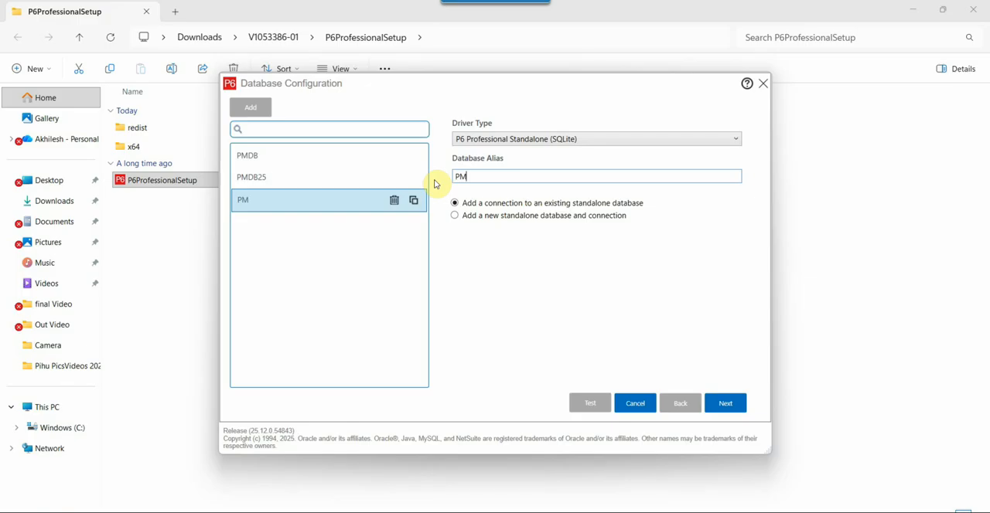
{"action": "type", "text": "DB25.12"}
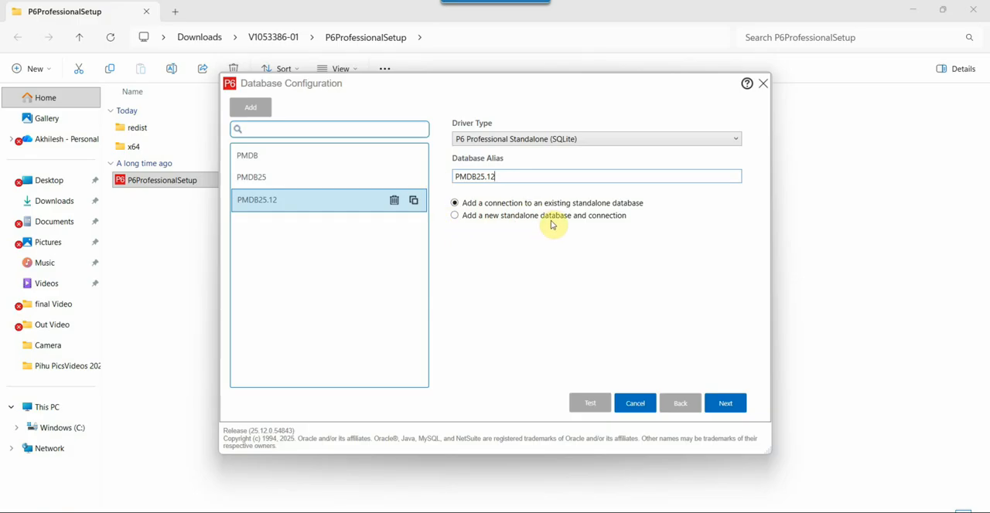
{"action": "left_click", "coordinate": [466, 220]}
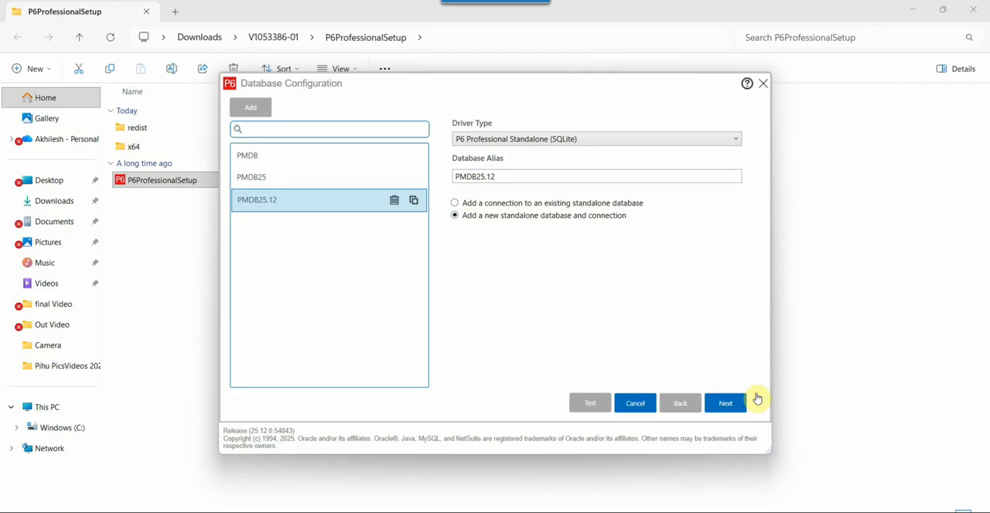
{"action": "left_click", "coordinate": [725, 402]}
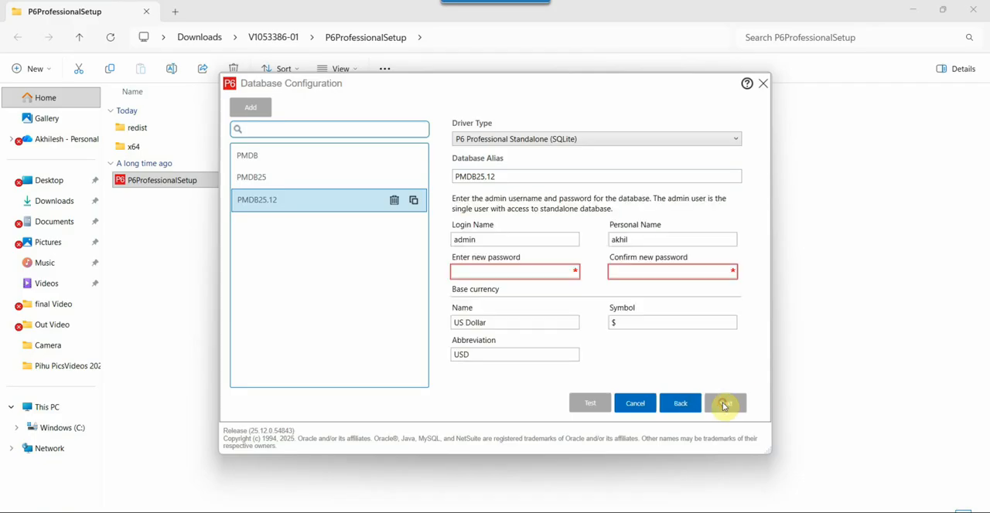
- Enter and confirm the new admin password for the standalone database, keep US Dollar as base currency, and continue
{"action": "left_click", "coordinate": [488, 271]}
{"action": "type", "text": "12345"}
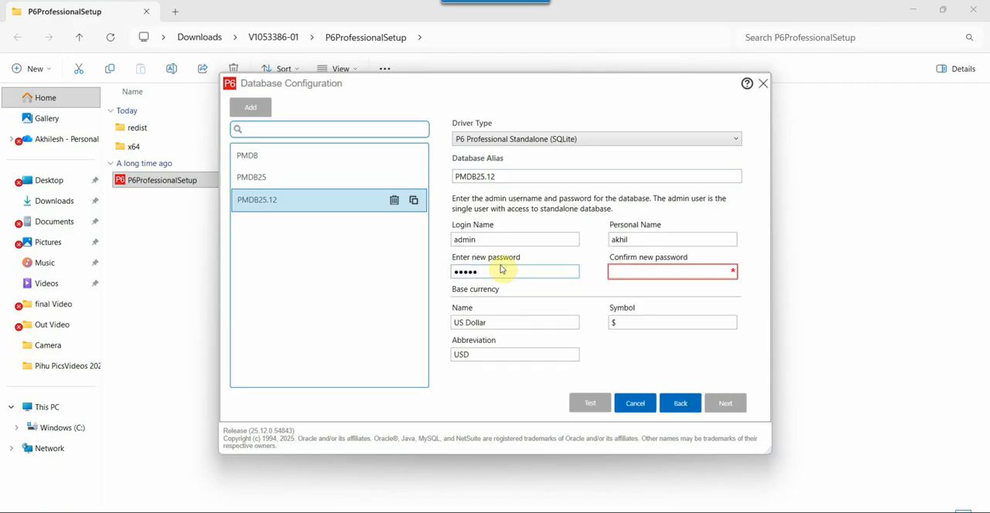
{"action": "left_click", "coordinate": [623, 271]}
{"action": "type", "text": "12345"}
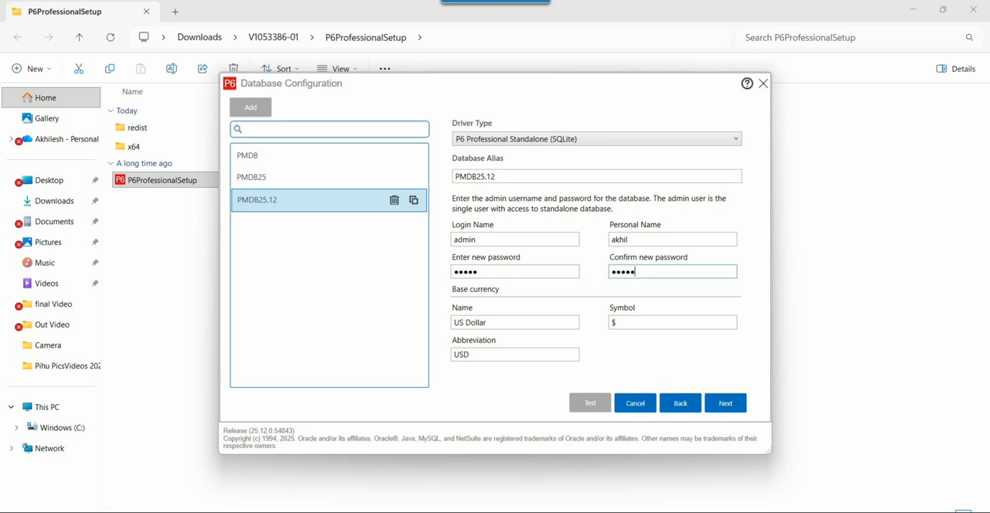
{"action": "left_click", "coordinate": [721, 404]}
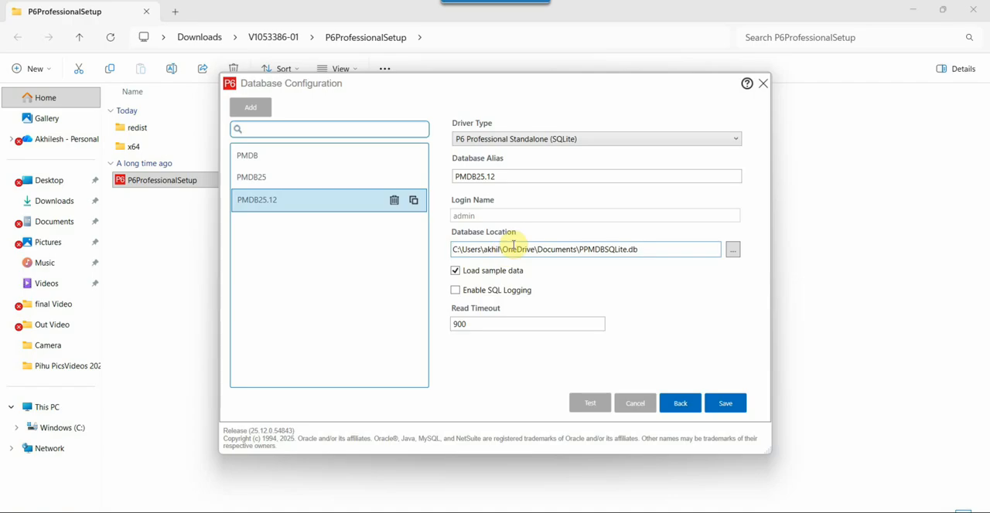
- Set the database location to a file named PMDB25 in the Primavera database folder on the Desktop
{"action": "left_click", "coordinate": [504, 249]}
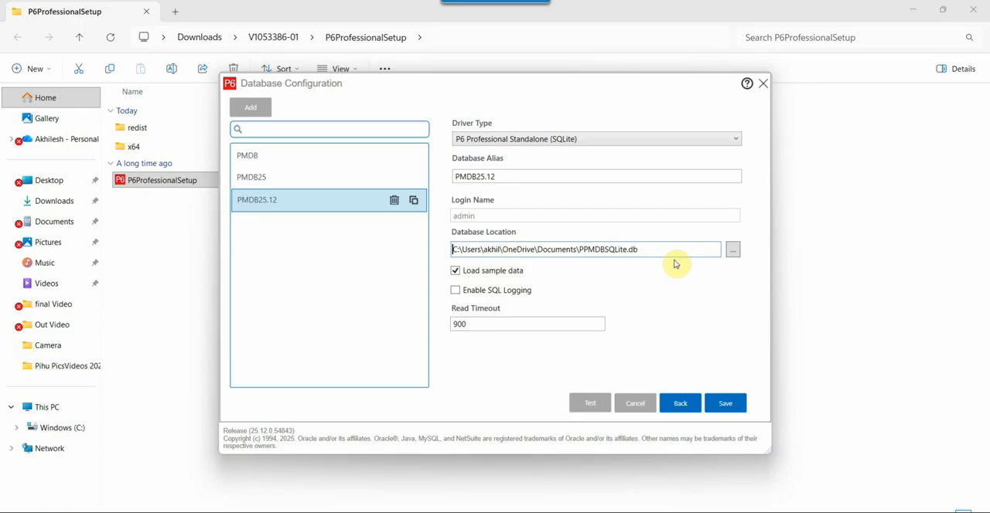
{"action": "left_click", "coordinate": [733, 251]}
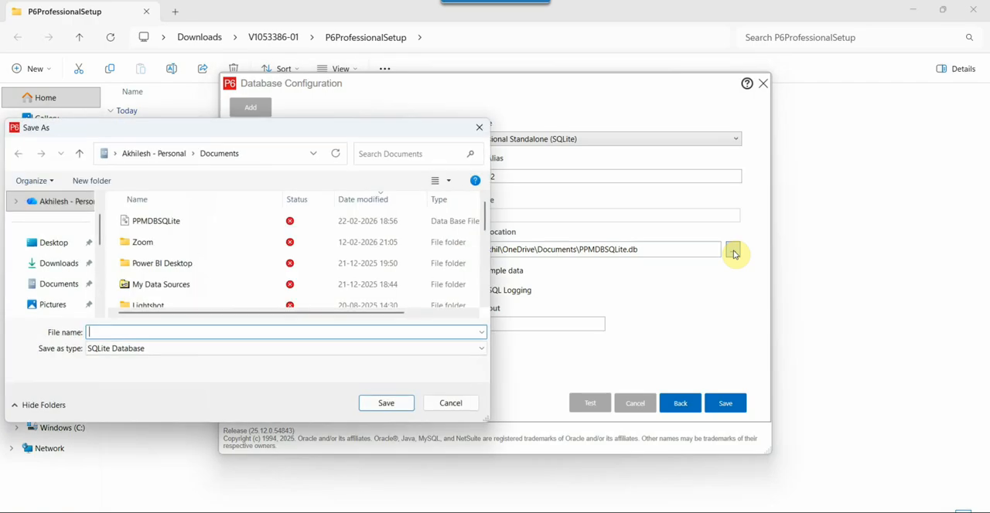
{"action": "left_click", "coordinate": [75, 251]}
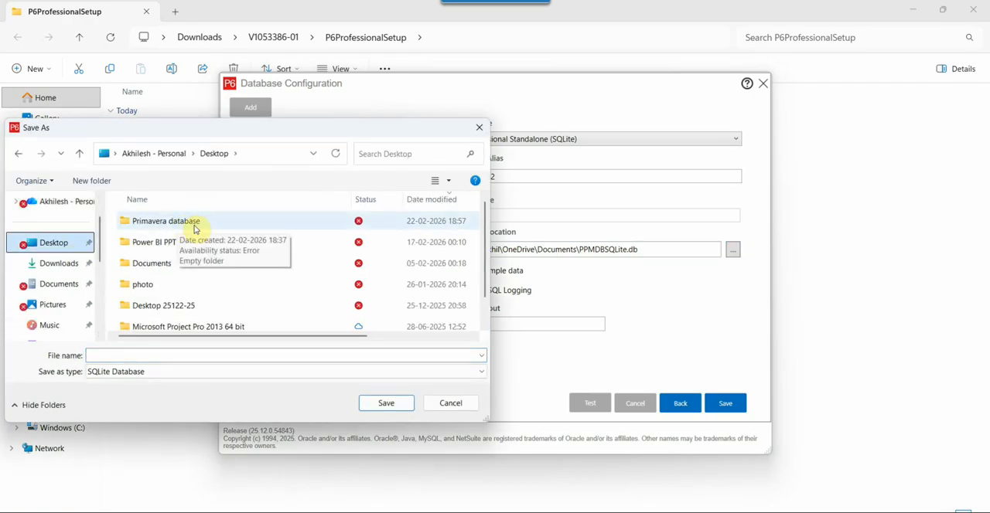
{"action": "double_click", "coordinate": [188, 224]}
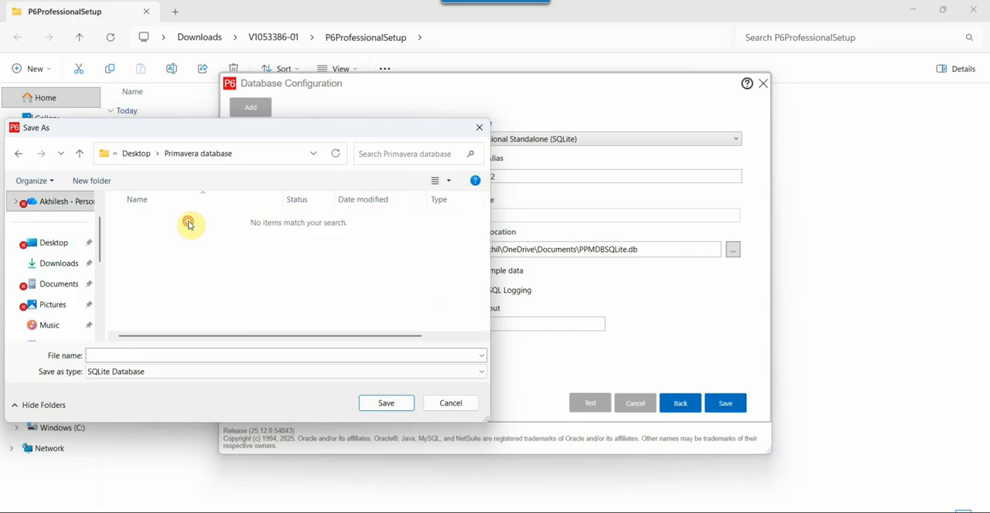
{"action": "left_click", "coordinate": [169, 355]}
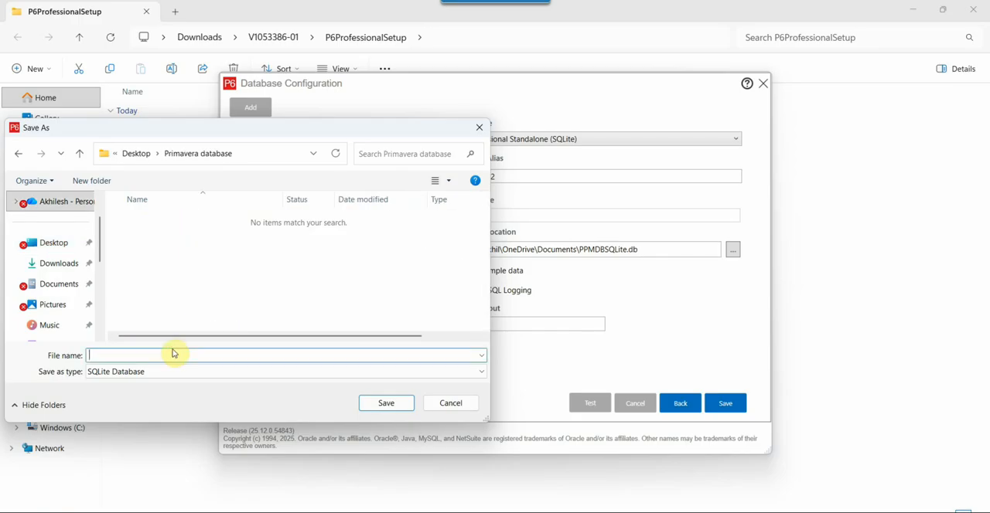
{"action": "type", "text": "PD"}
{"action": "left_click", "coordinate": [386, 403]}
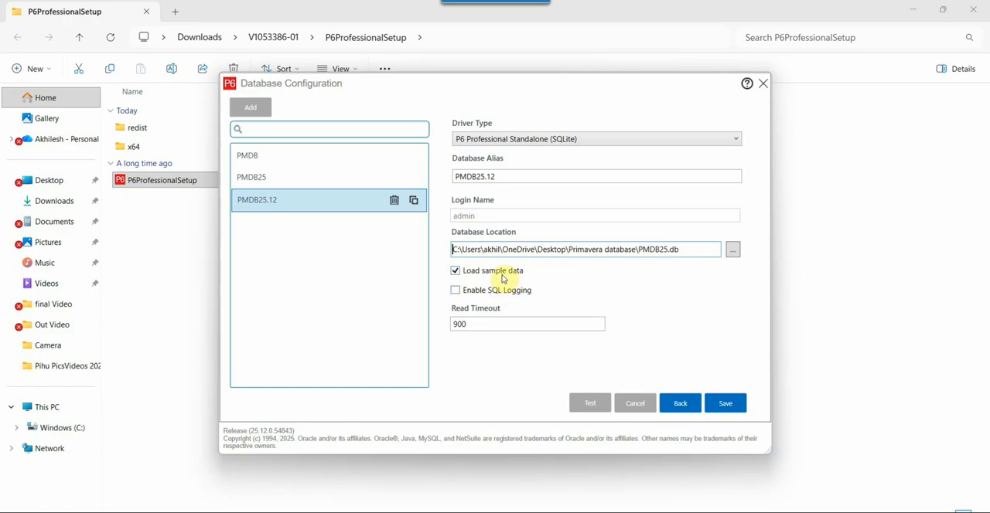
- Turn off loading of sample data and save the PMDB25.12 database alias
{"action": "left_click", "coordinate": [455, 271]}
{"action": "left_click", "coordinate": [730, 412]}
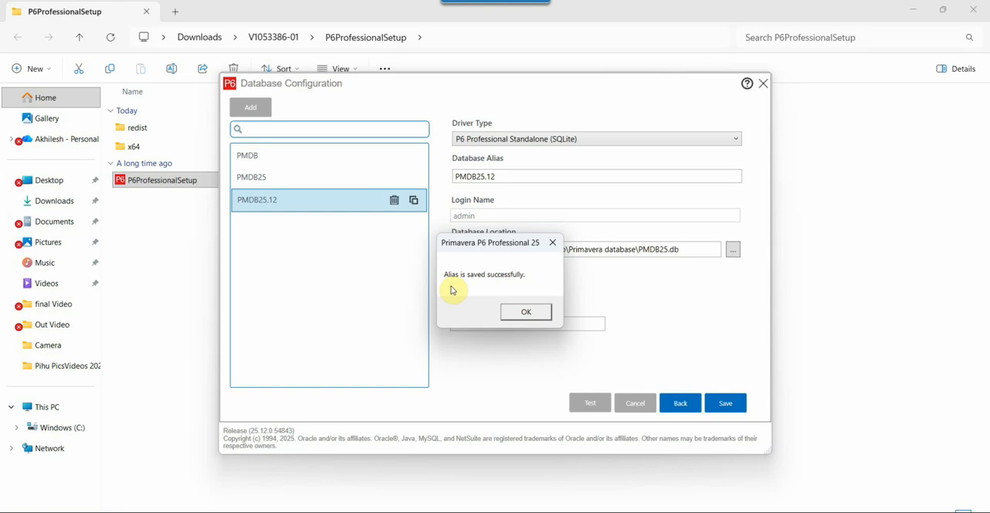
{"action": "left_click", "coordinate": [539, 317]}
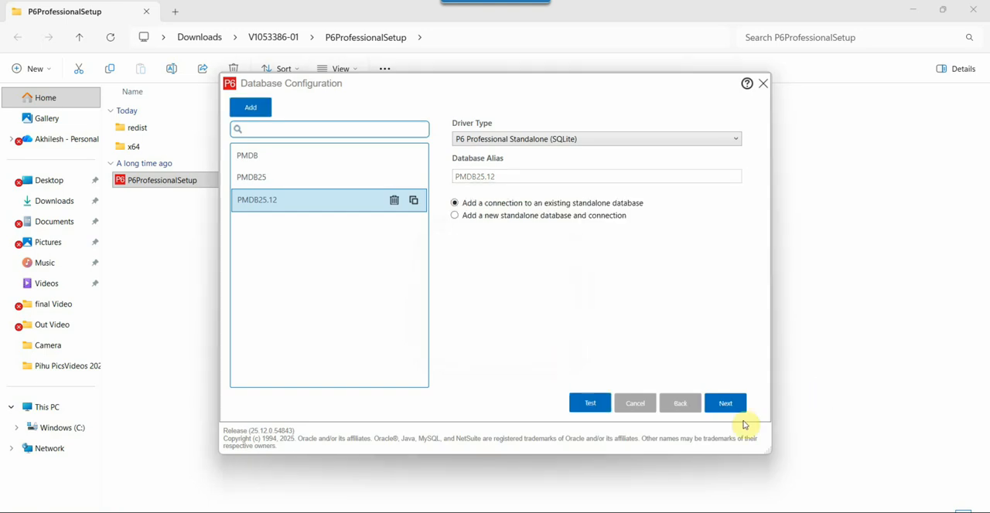
- Test the PMDB25.12 connection and close Database Configuration
{"action": "left_click", "coordinate": [588, 404]}
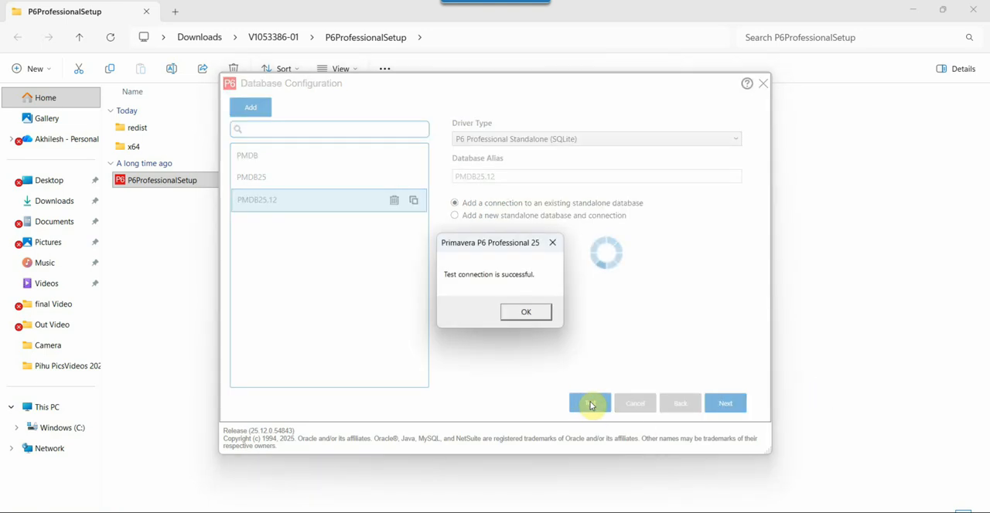
{"action": "left_click", "coordinate": [526, 314]}
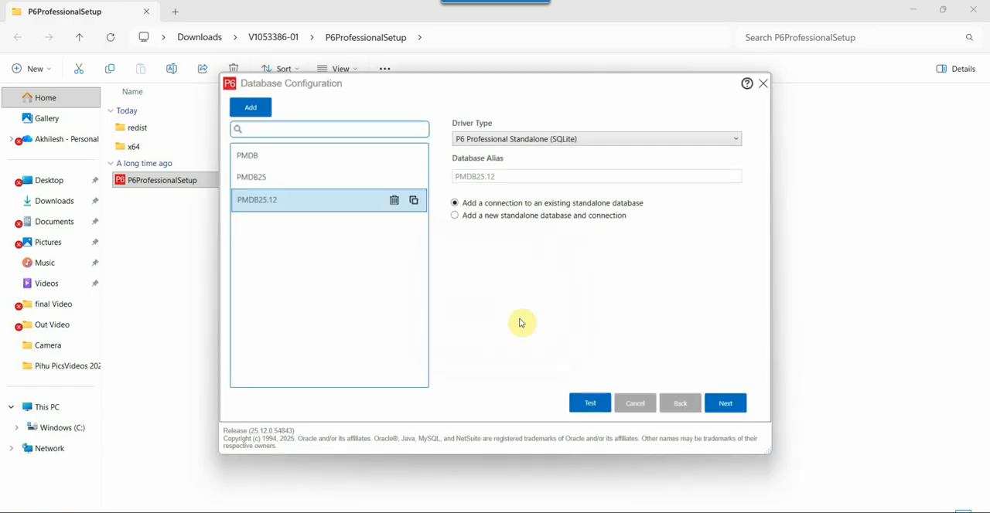
{"action": "left_click", "coordinate": [762, 84]}
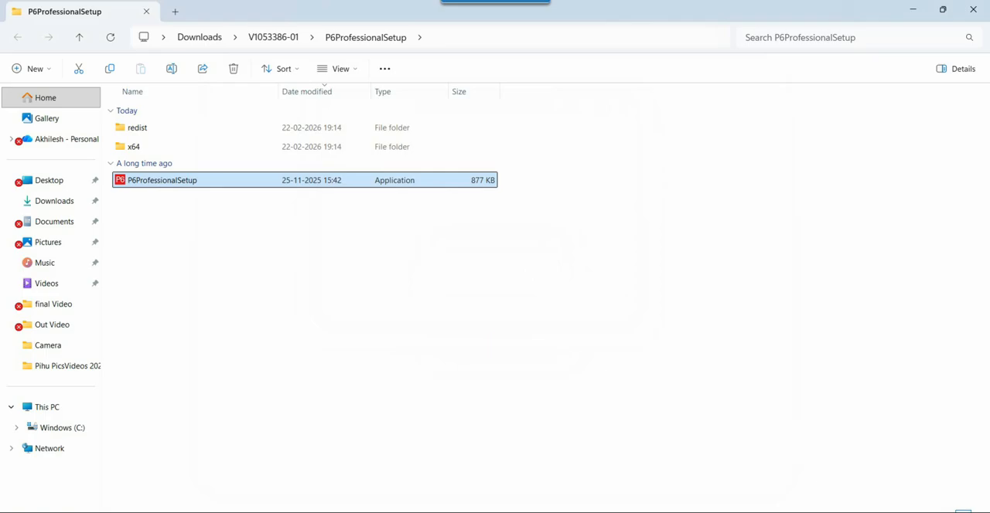
- Search Windows for "prim" and launch P6 Professional 25 (x64)
{"action": "left_click", "coordinate": [385, 512]}
{"action": "type", "text": "pr"}
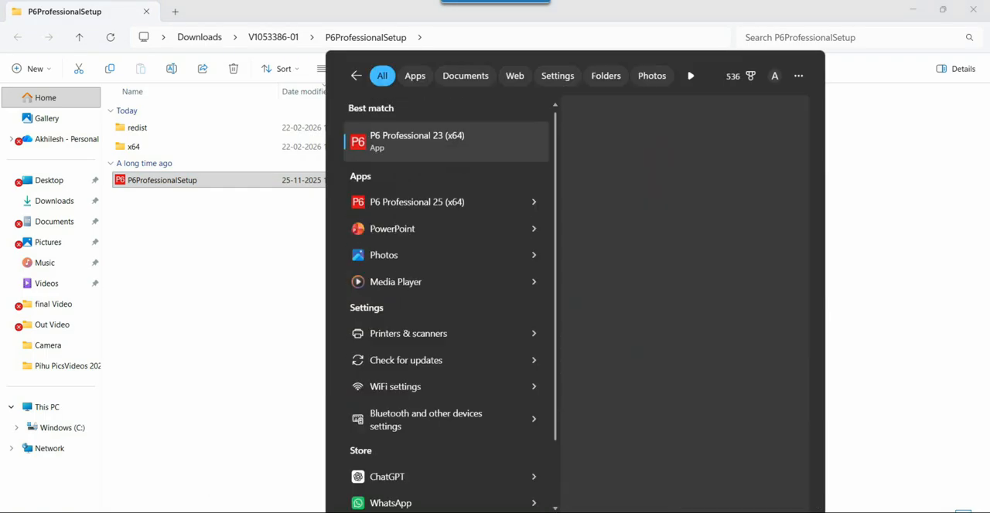
{"action": "type", "text": "im"}
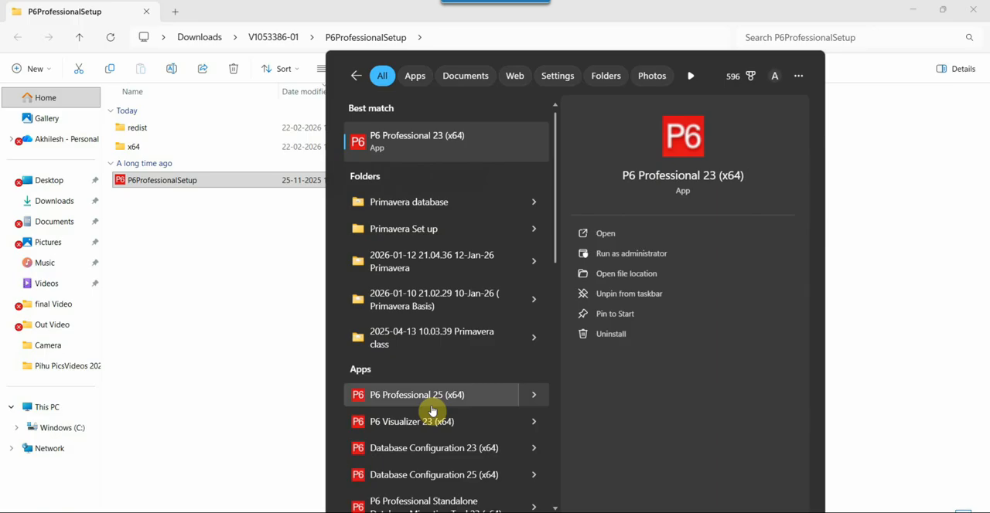
{"action": "left_click", "coordinate": [427, 401]}
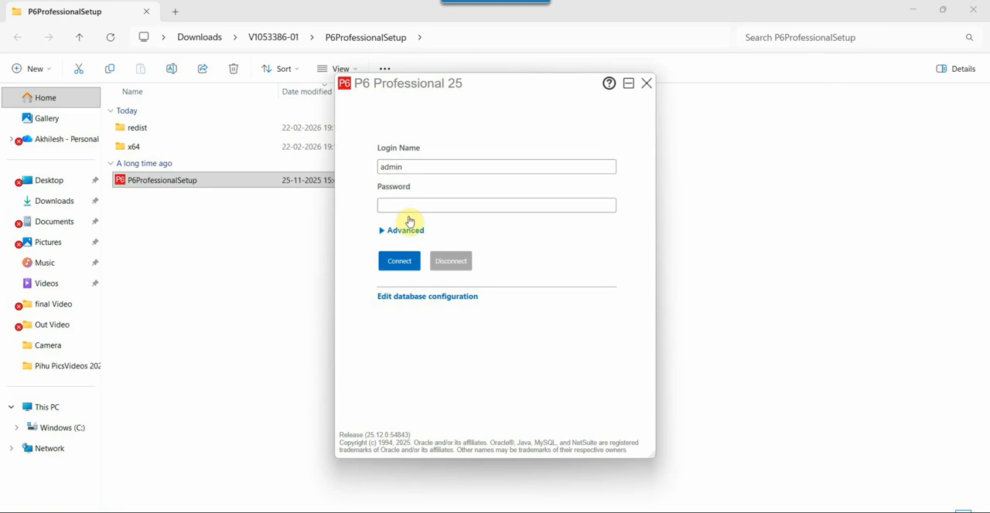
- Show the advanced login options, enter the admin account password, and connect to the PMDB25.12 database
{"action": "left_click", "coordinate": [384, 232]}
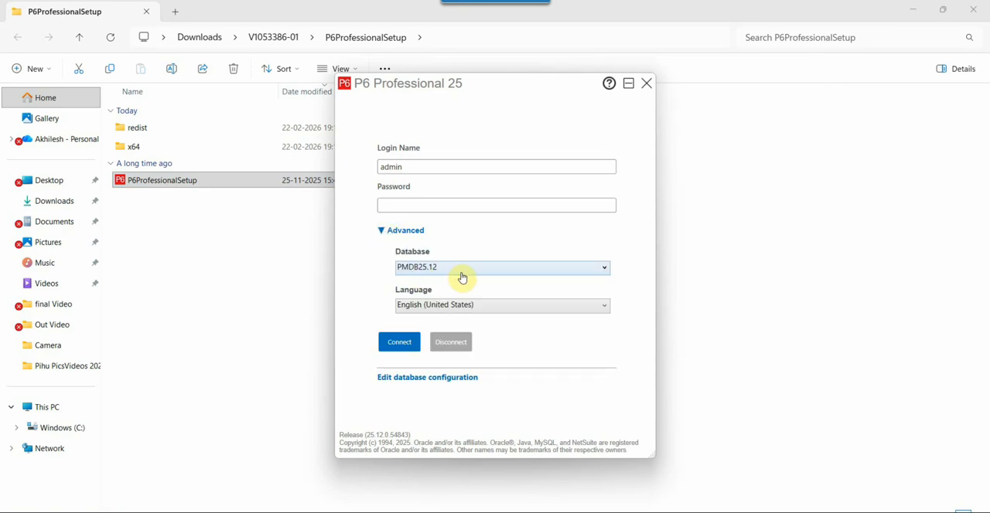
{"action": "left_click", "coordinate": [416, 205]}
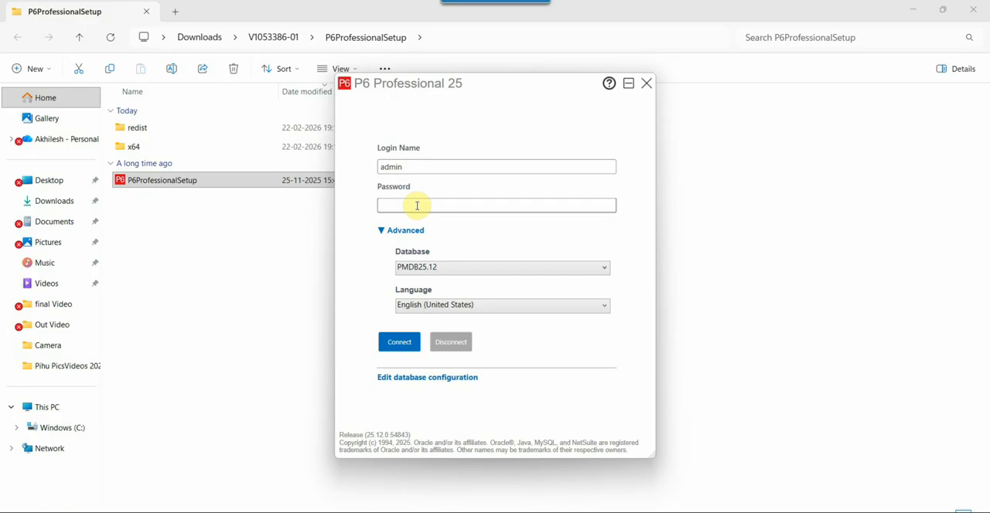
{"action": "type", "text": "ad"}
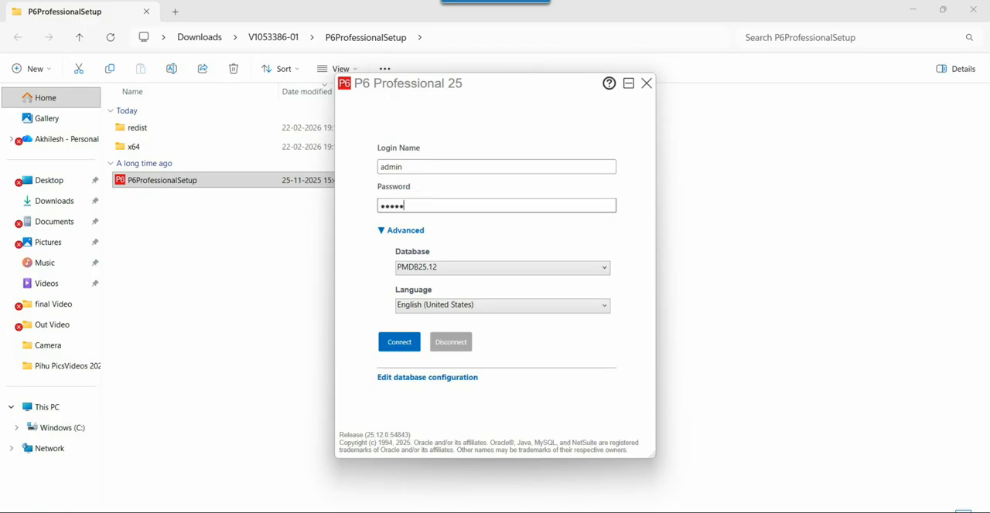
{"action": "type", "text": "min"}
{"action": "left_click", "coordinate": [399, 342]}
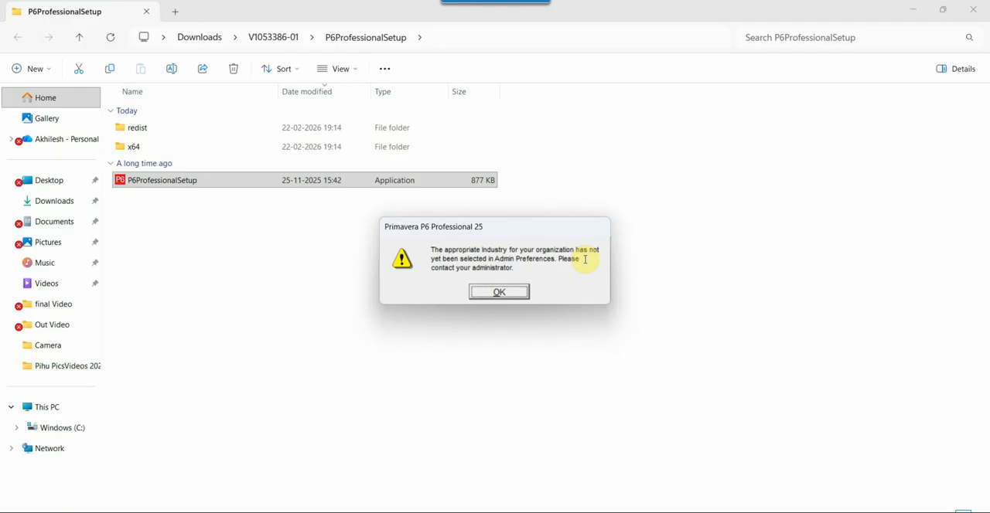
{"action": "left_click", "coordinate": [508, 291]}
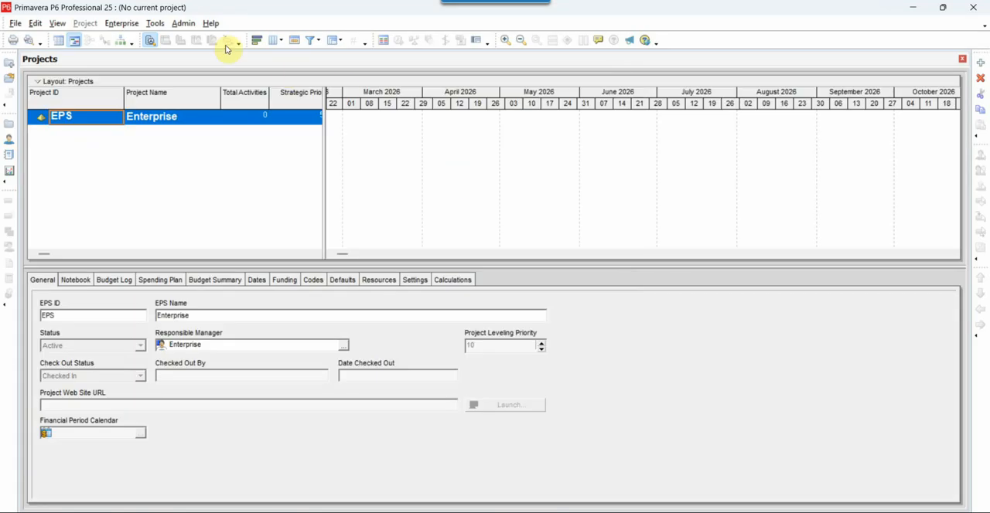
- Set the industry in Admin Preferences to Engineering and Construction and accept the change
{"action": "left_click", "coordinate": [185, 23]}
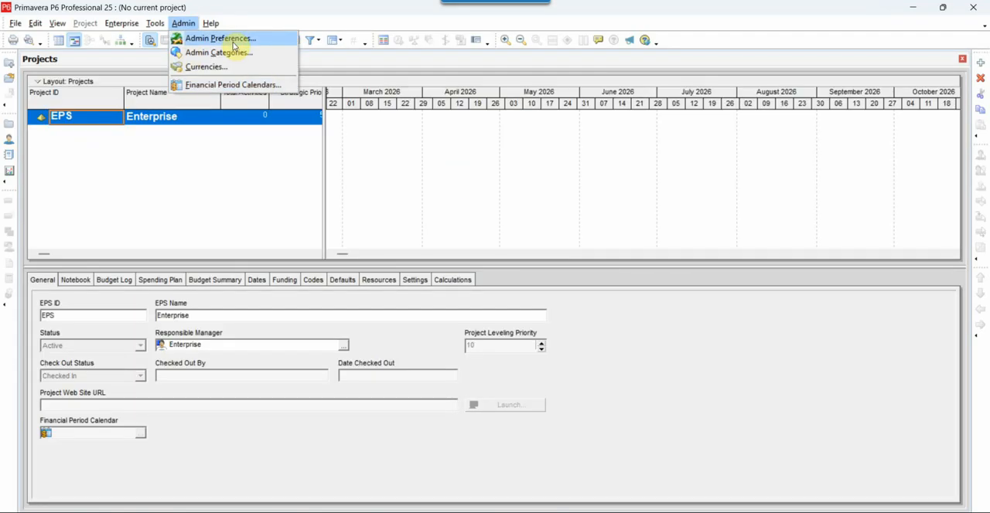
{"action": "left_click", "coordinate": [225, 39]}
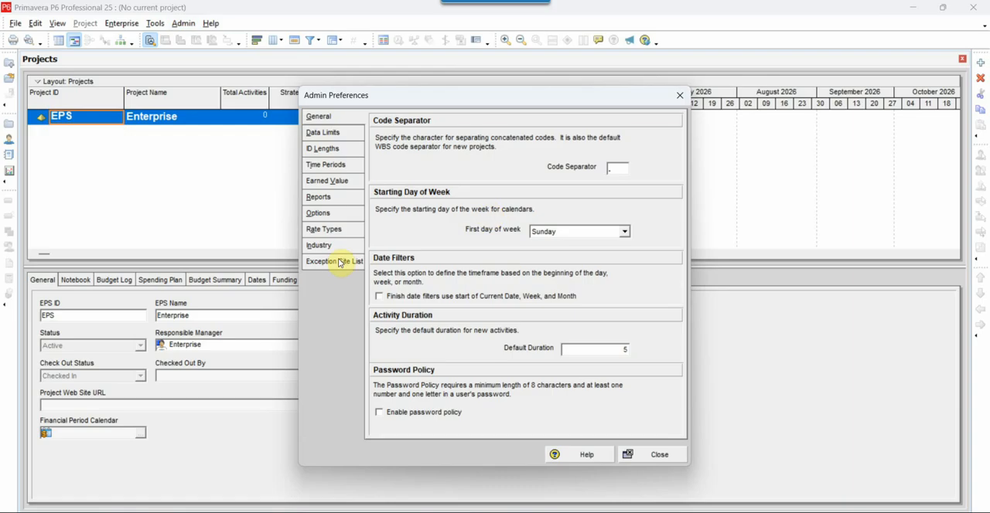
{"action": "left_click", "coordinate": [331, 246]}
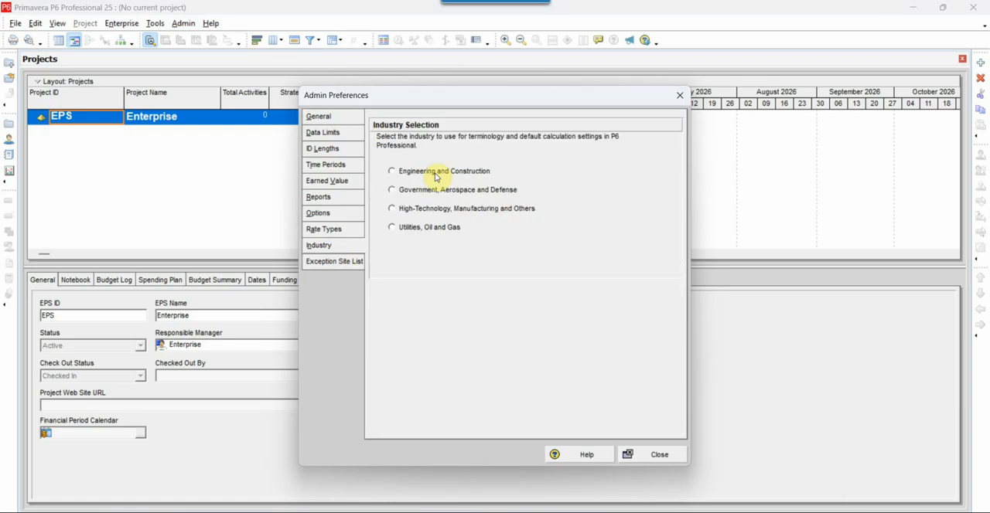
{"action": "left_click", "coordinate": [392, 172]}
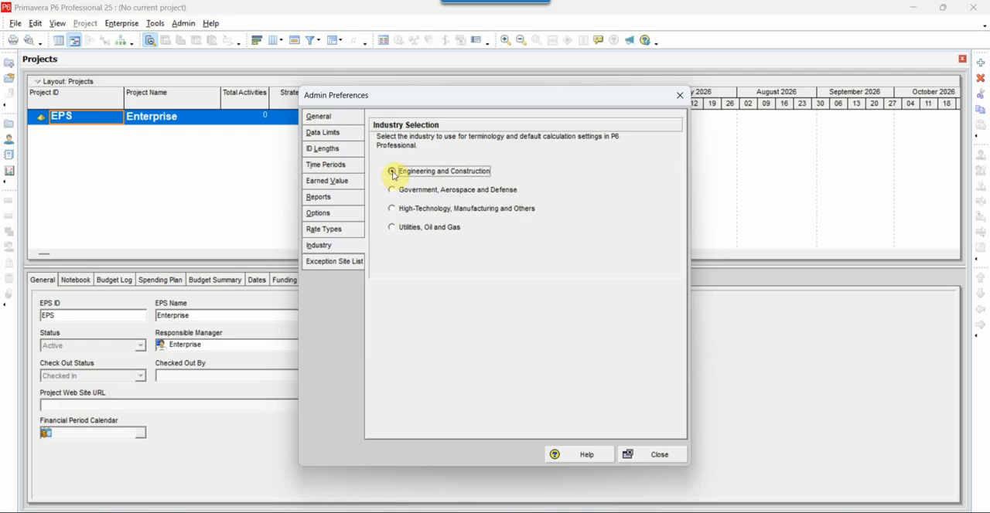
{"action": "left_click", "coordinate": [655, 456]}
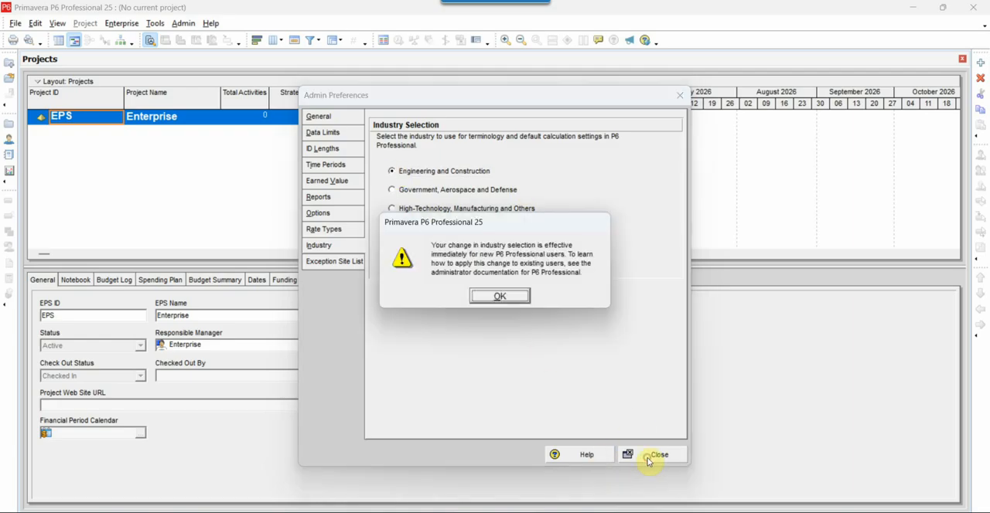
{"action": "left_click", "coordinate": [509, 300]}
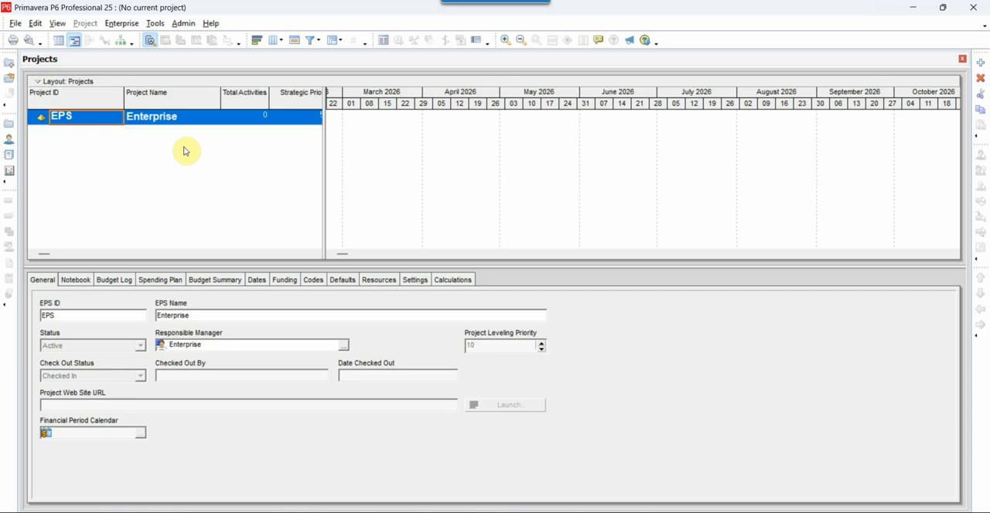
- Exit Primavera P6 Professional 25
{"action": "left_click", "coordinate": [980, 6]}
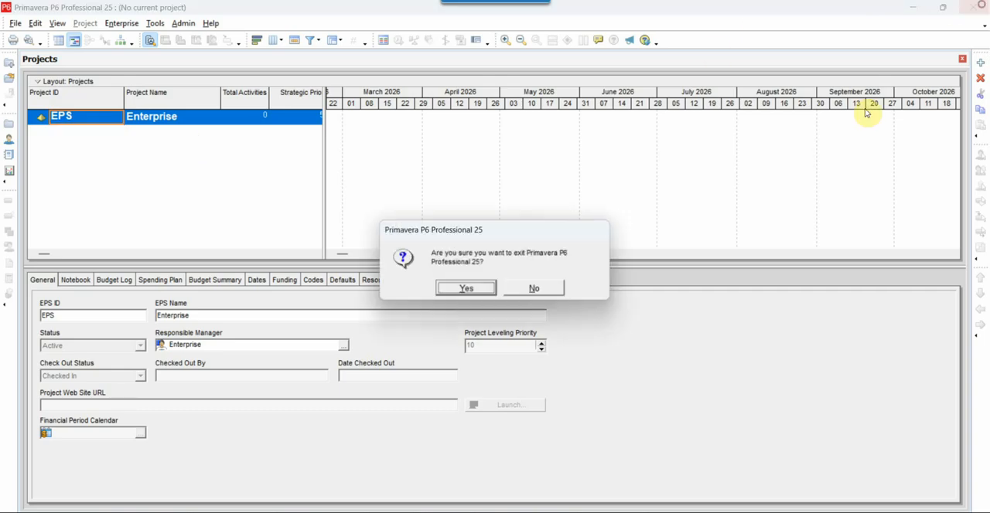